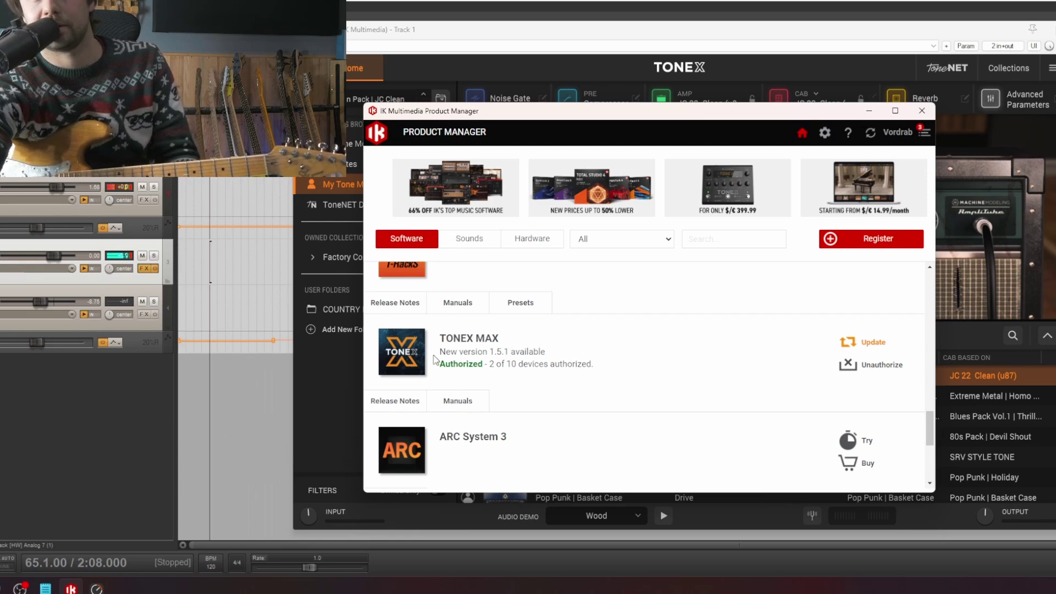
- Check the TONEX MAX 1.5.1 version line in Product Manager and scroll the product list
{"action": "left_click_drag", "start_coordinate": [440, 364], "coordinate": [502, 352]}
{"action": "double_click", "coordinate": [528, 352]}
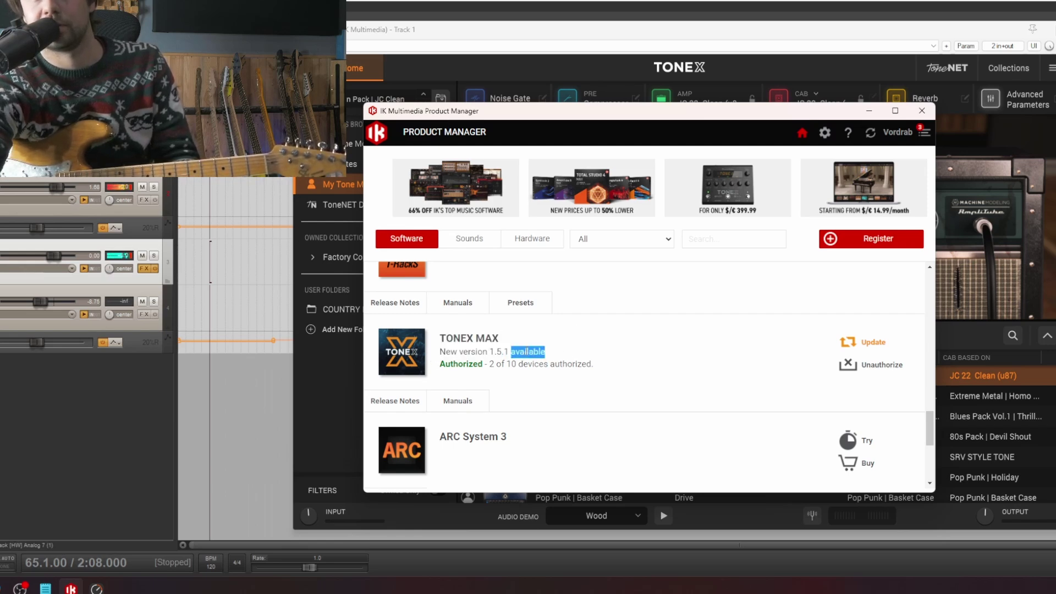
{"action": "triple_click", "coordinate": [528, 351]}
{"action": "left_click", "coordinate": [532, 347]}
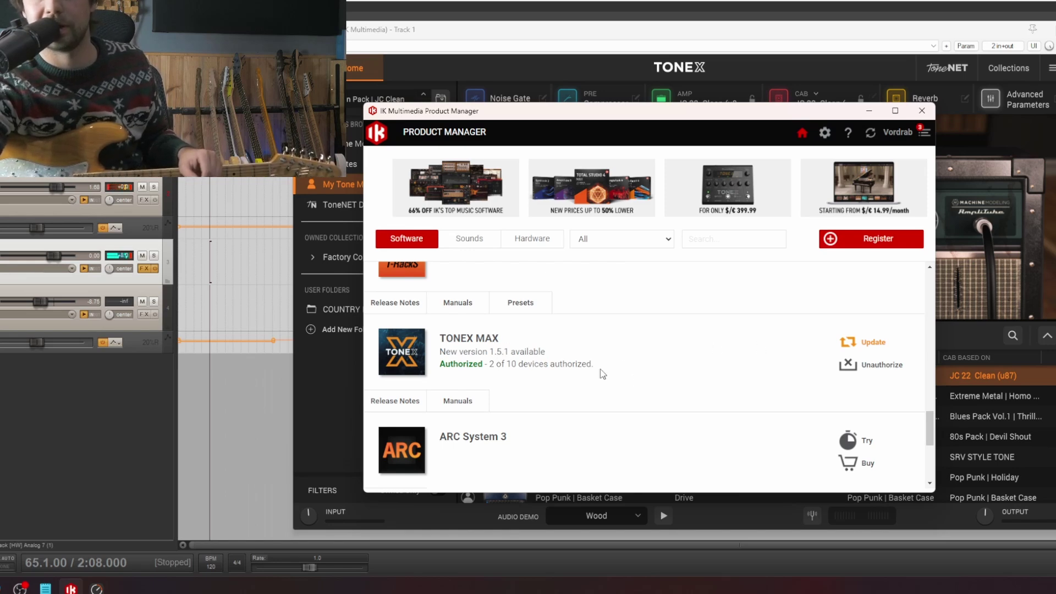
{"action": "scroll", "coordinate": [555, 338], "scroll_direction": "up", "scroll_amount": 5}
{"action": "scroll", "coordinate": [545, 316], "scroll_direction": "down", "scroll_amount": 2}
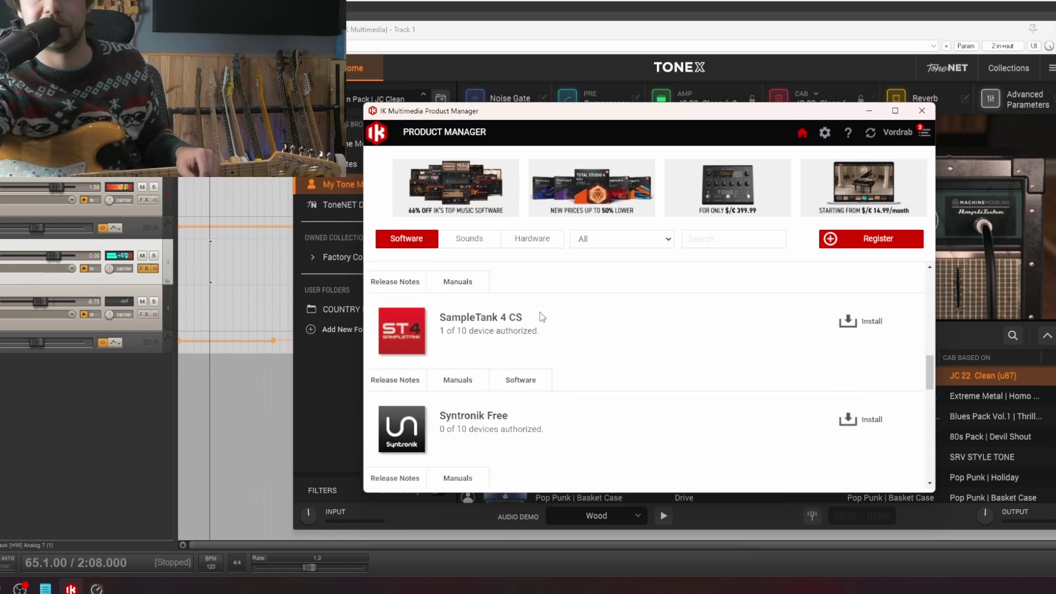
{"action": "scroll", "coordinate": [548, 363], "scroll_direction": "down", "scroll_amount": 2}
{"action": "scroll", "coordinate": [511, 379], "scroll_direction": "down", "scroll_amount": 1}
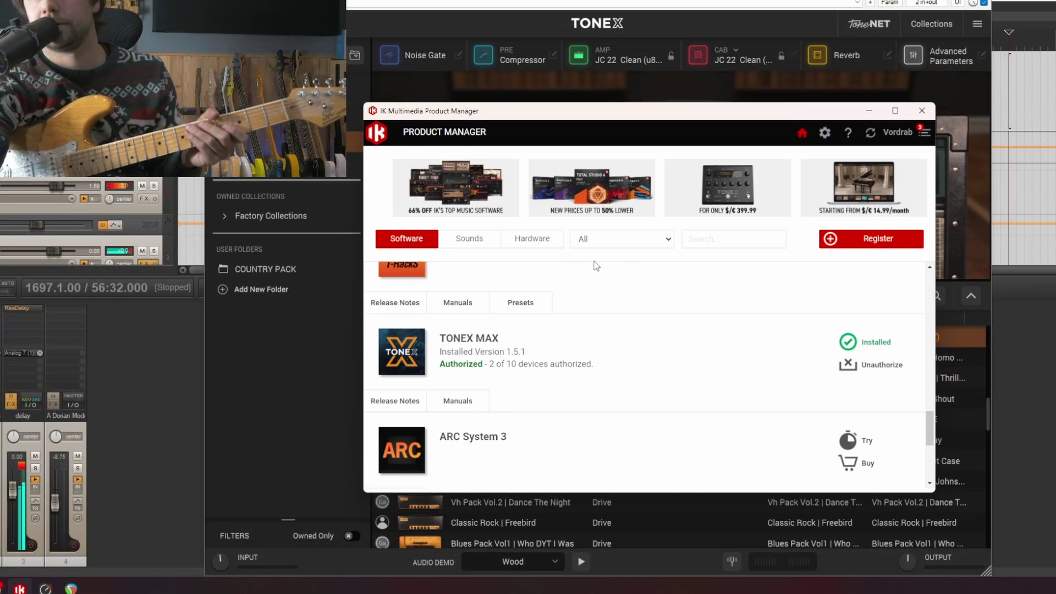
{"action": "left_click", "coordinate": [431, 21]}
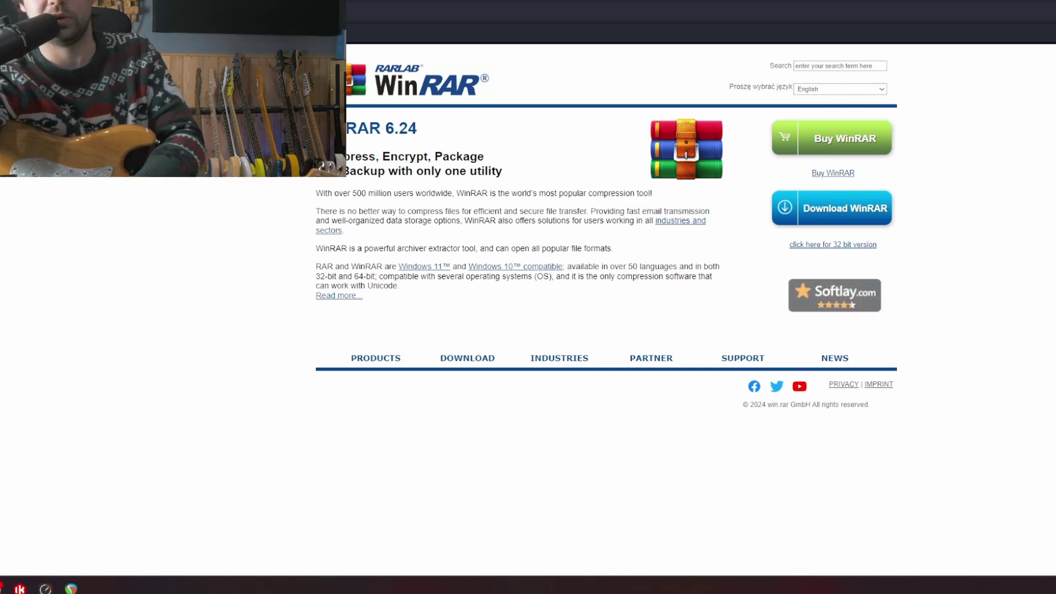
- Download WinRAR 6.24, cancel its installer, and open File Explorer with Win+E
{"action": "left_click", "coordinate": [853, 211]}
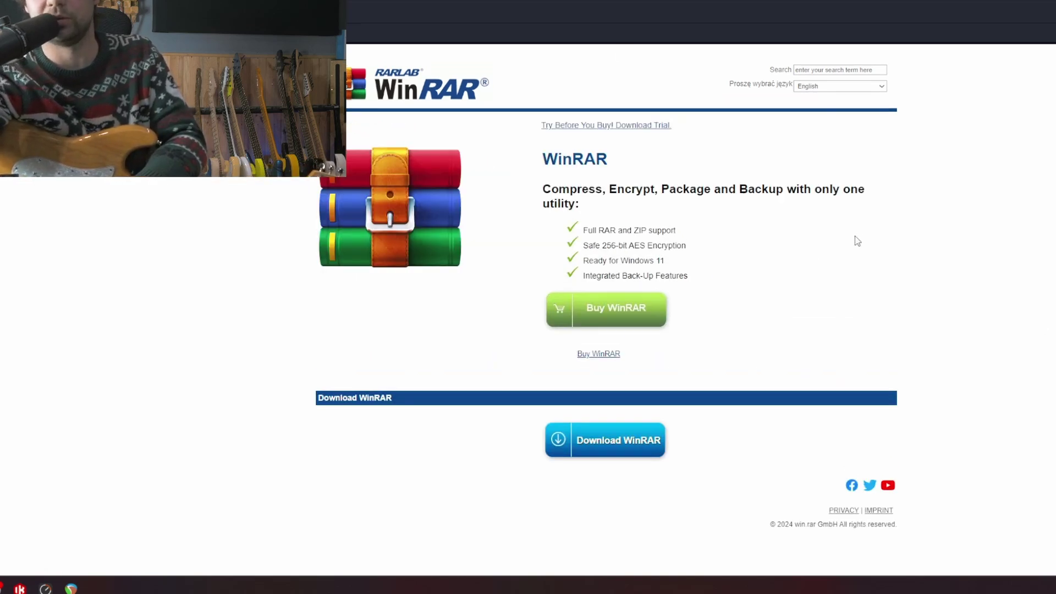
{"action": "left_click", "coordinate": [600, 454]}
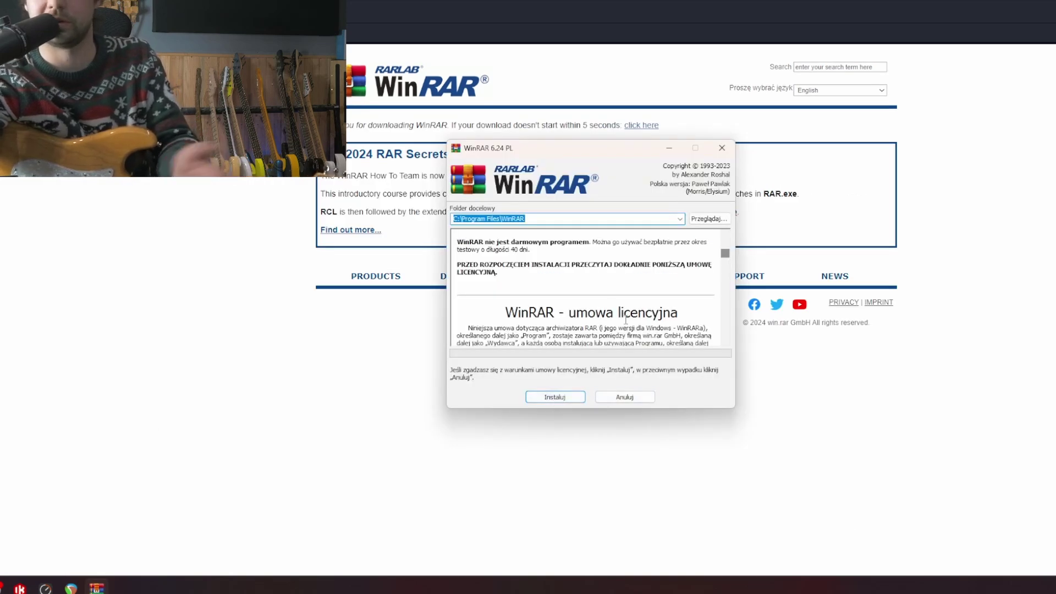
{"action": "left_click", "coordinate": [625, 397]}
{"action": "key", "text": "super+e"}
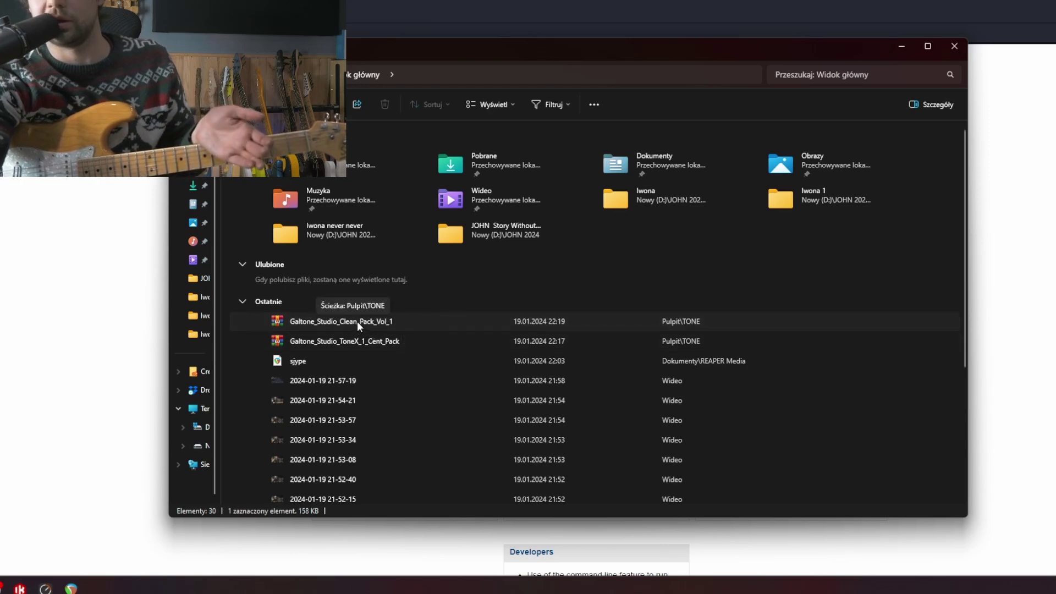
- Extract all 11 .txp files from Galtone_Studio_Clean_Pack_Vol_1.rar into the clean pack folder
{"action": "key", "text": "ctrl+a"}
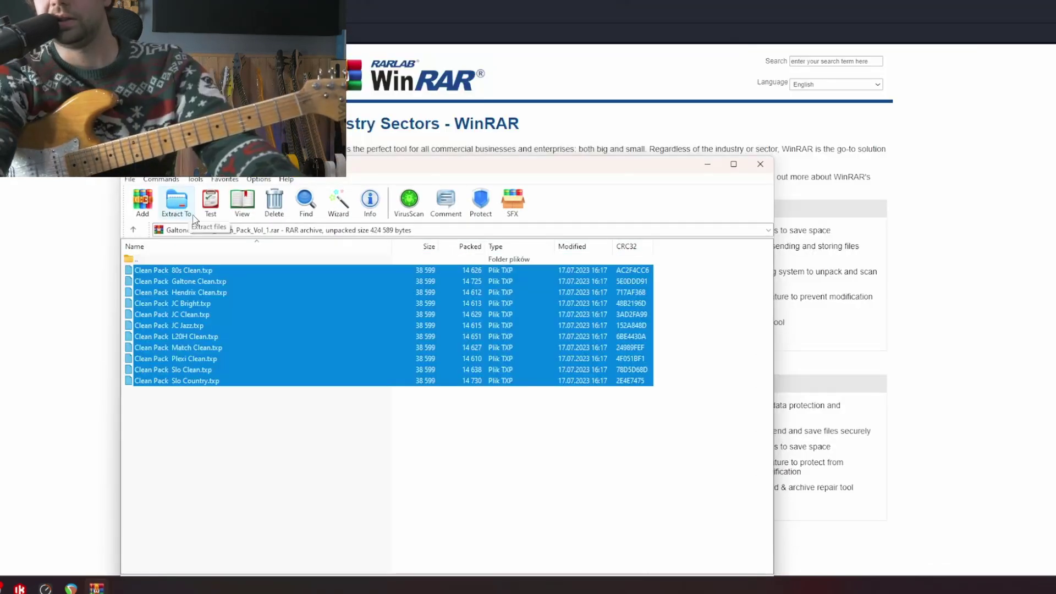
{"action": "left_click", "coordinate": [177, 201]}
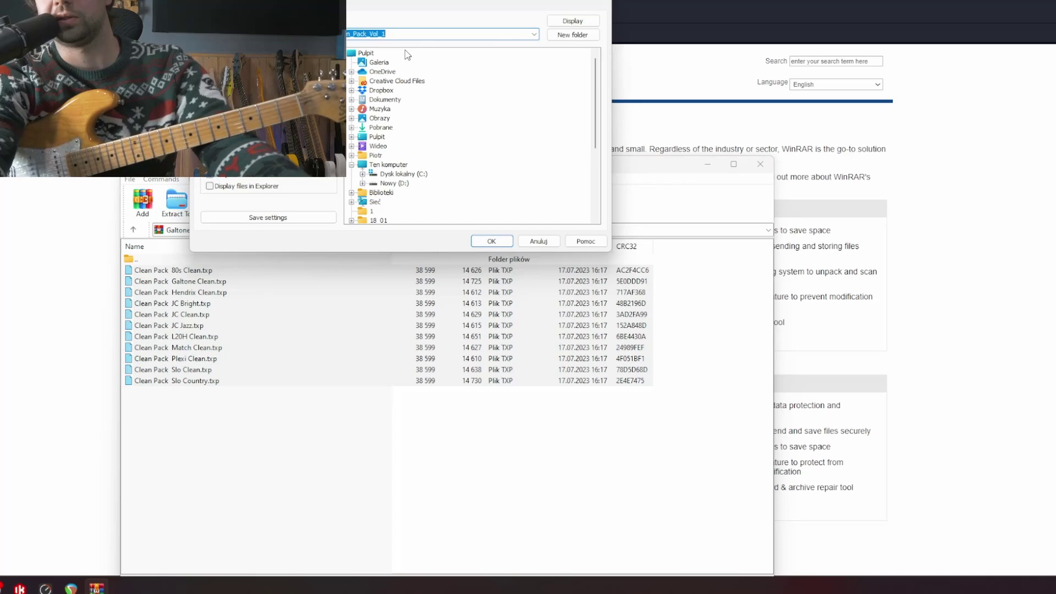
{"action": "left_click", "coordinate": [356, 36]}
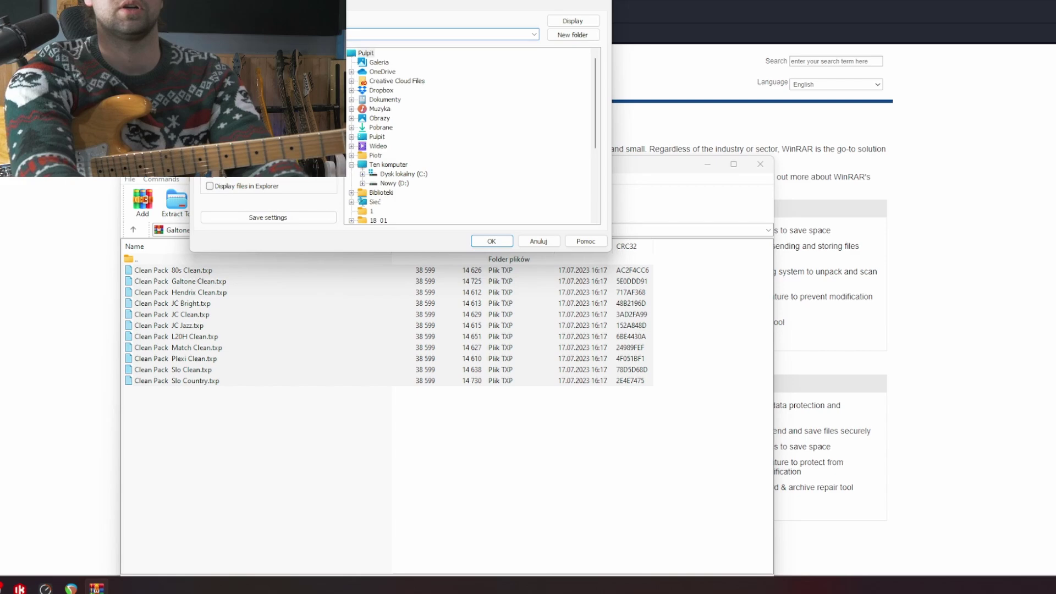
{"action": "left_click", "coordinate": [490, 241]}
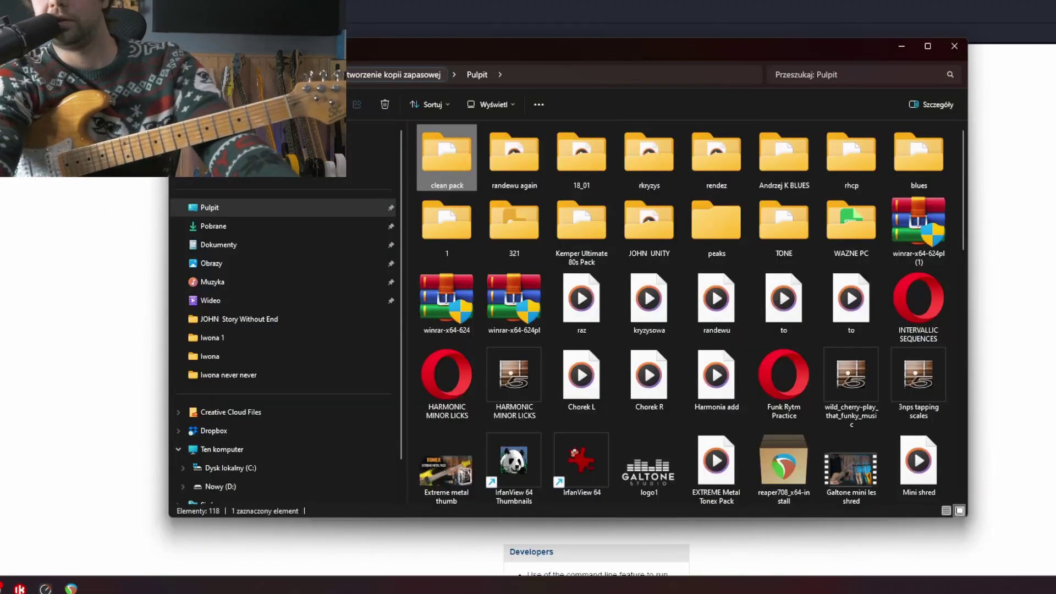
{"action": "double_click", "coordinate": [447, 160]}
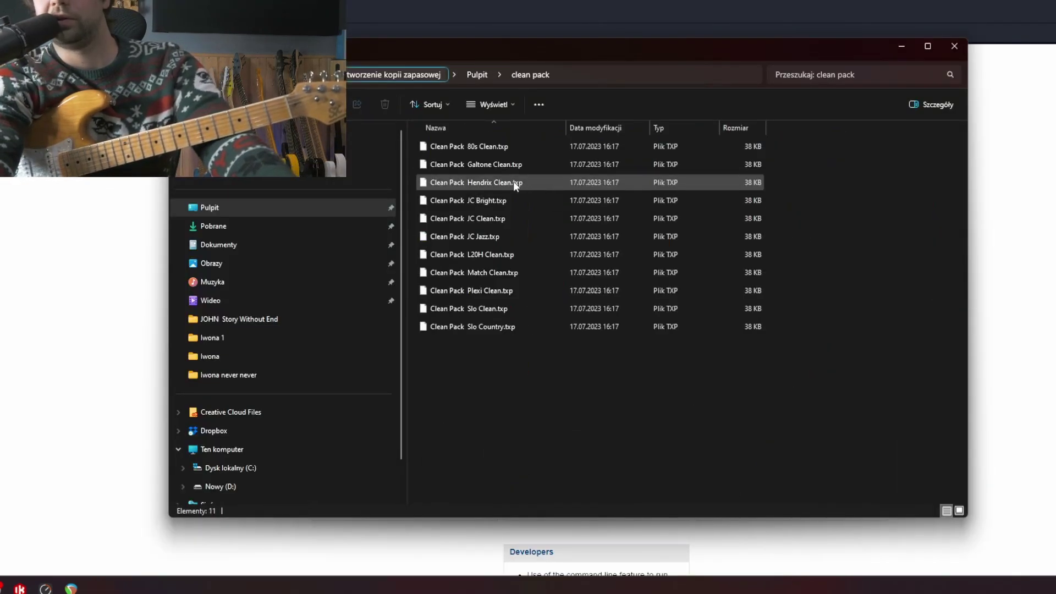
{"action": "left_click_drag", "start_coordinate": [573, 372], "coordinate": [424, 134]}
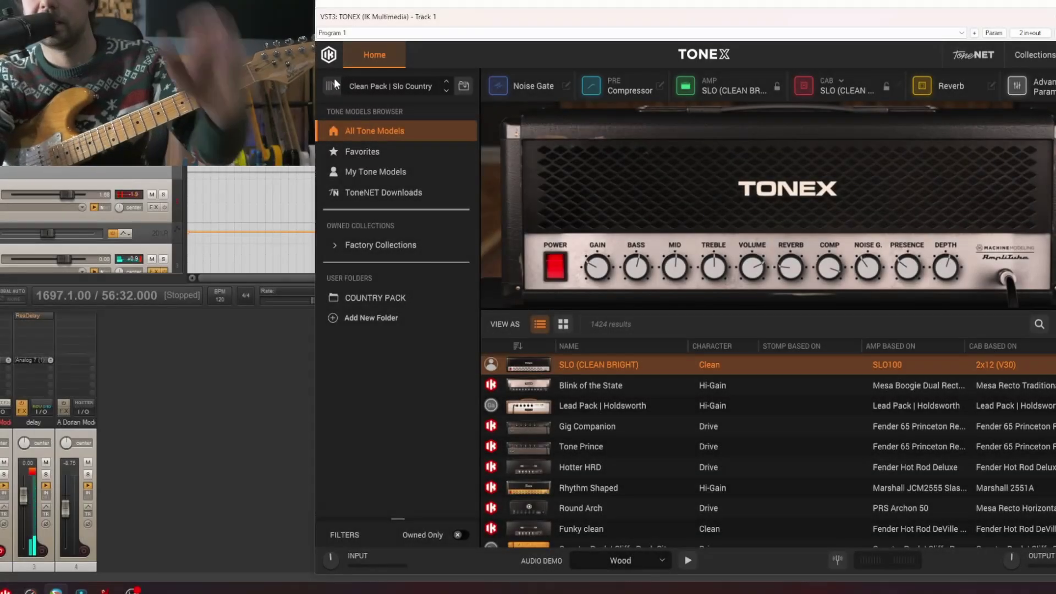
- Start Import Preset from the Presets browser and navigate to the desktop clean pack folder
{"action": "left_click", "coordinate": [333, 85]}
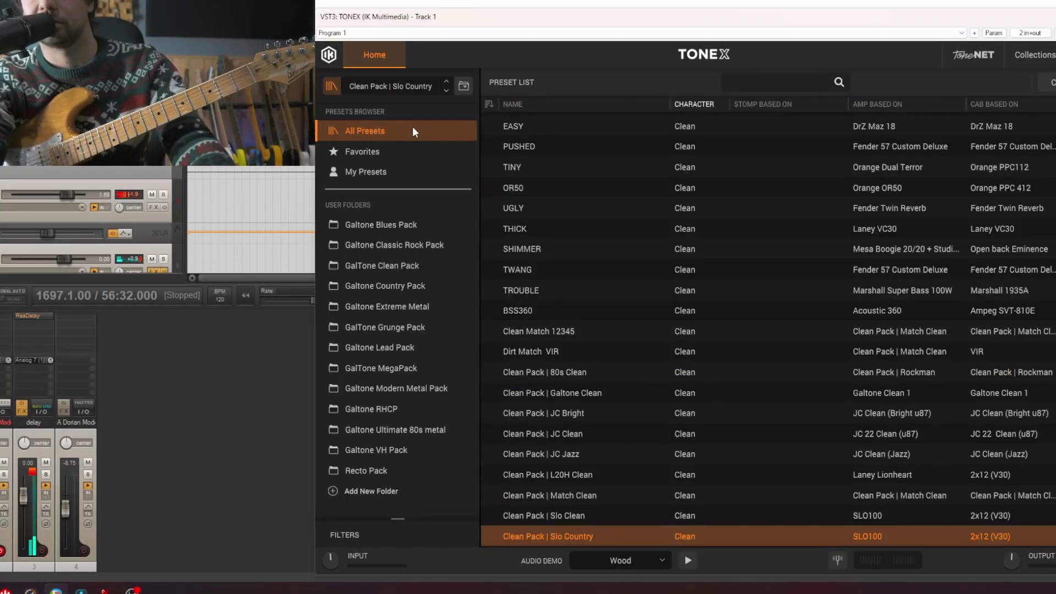
{"action": "left_click", "coordinate": [387, 88]}
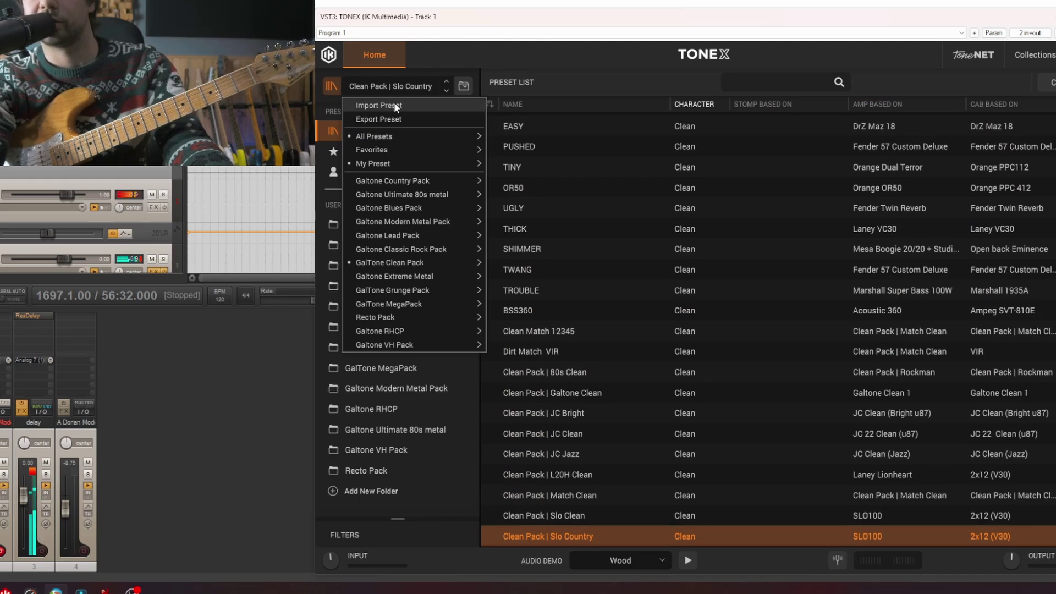
{"action": "left_click", "coordinate": [394, 105]}
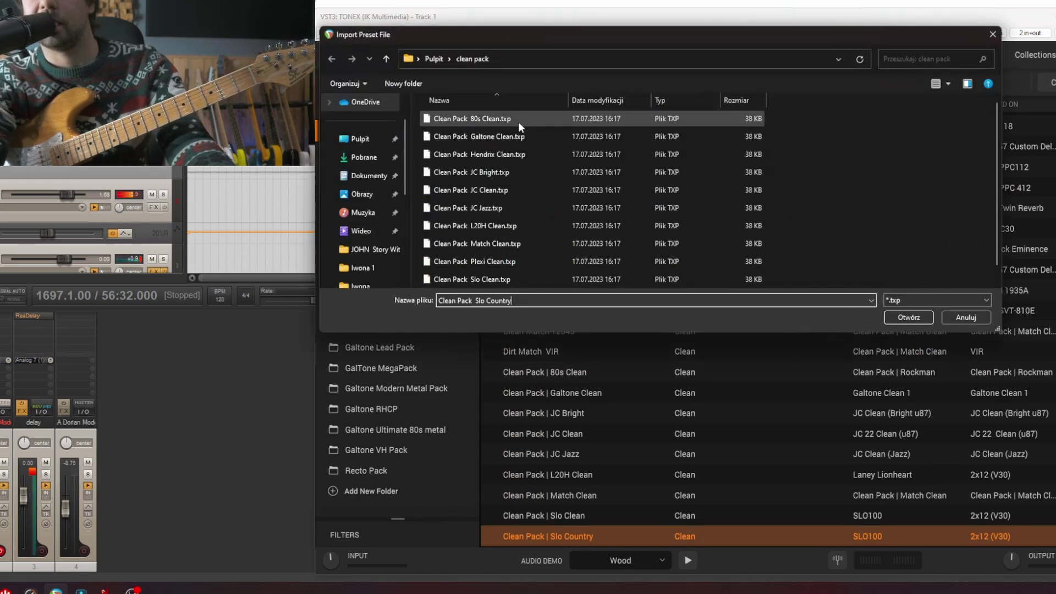
{"action": "left_click", "coordinate": [434, 59]}
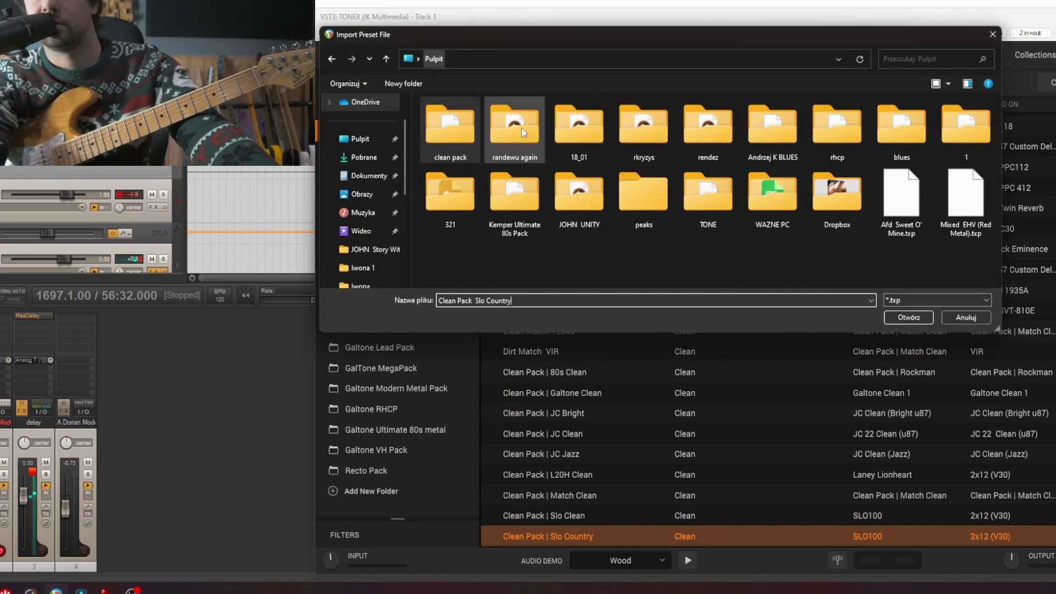
{"action": "double_click", "coordinate": [462, 137]}
- Select all the Clean Pack .txp files, 80s Clean through Slo Country, and import them
{"action": "left_click", "coordinate": [478, 117]}
{"action": "scroll", "coordinate": [490, 209], "scroll_direction": "down", "scroll_amount": 1}
{"action": "left_click", "coordinate": [498, 280]}
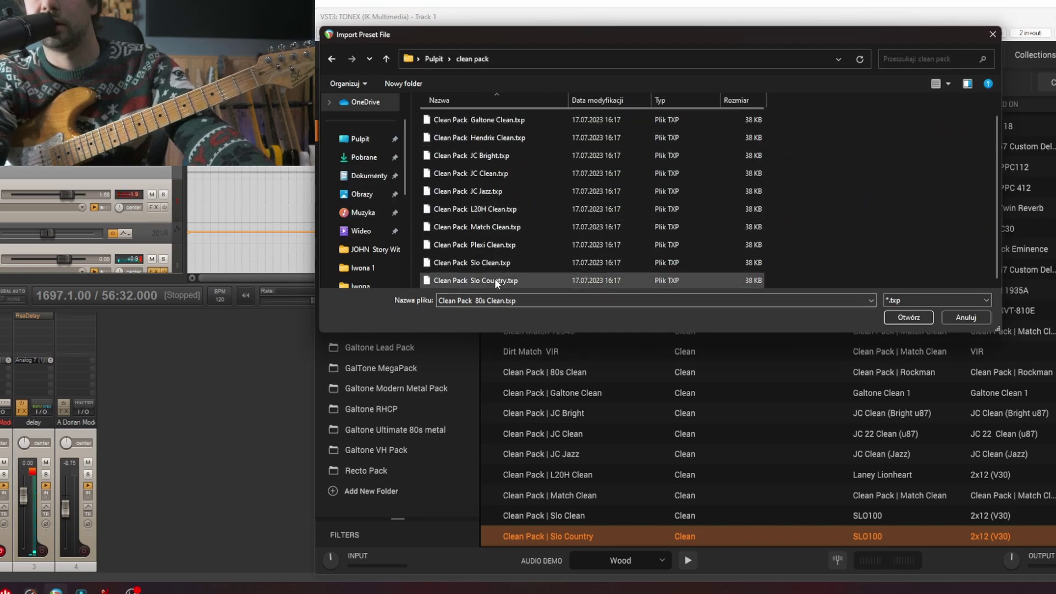
{"action": "scroll", "coordinate": [501, 220], "scroll_direction": "up", "scroll_amount": 1}
{"action": "left_click", "coordinate": [503, 120], "text": "shift"}
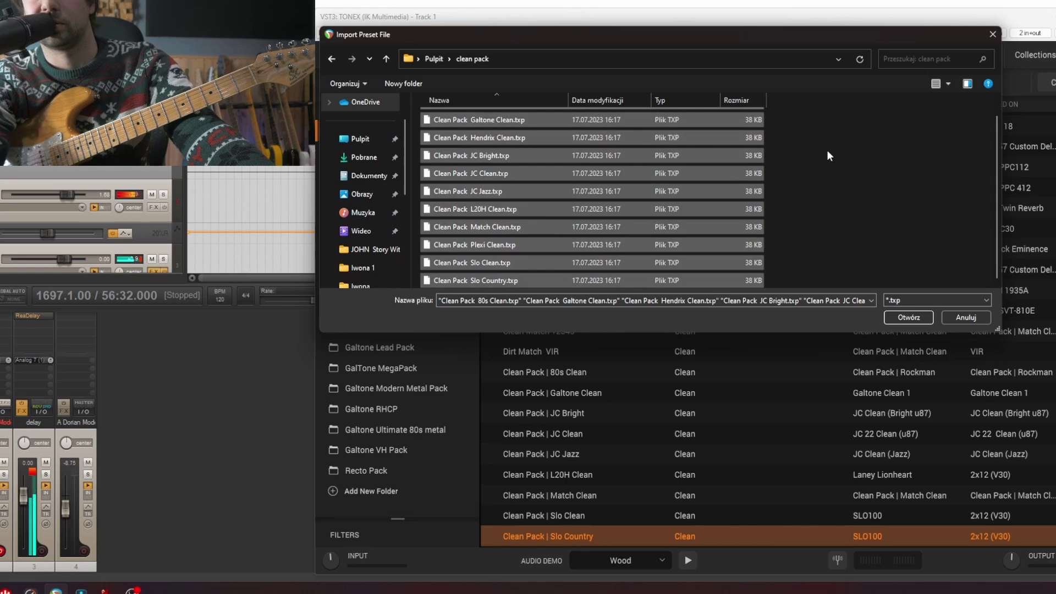
{"action": "left_click_drag", "start_coordinate": [828, 111], "coordinate": [907, 220]}
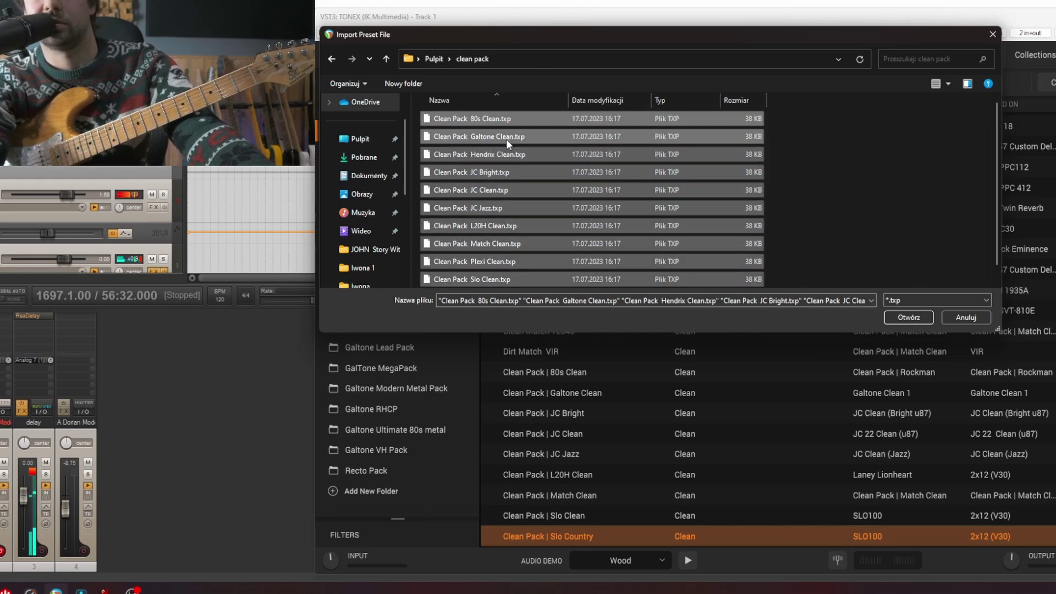
{"action": "left_click", "coordinate": [521, 138]}
{"action": "key", "text": "ctrl+a"}
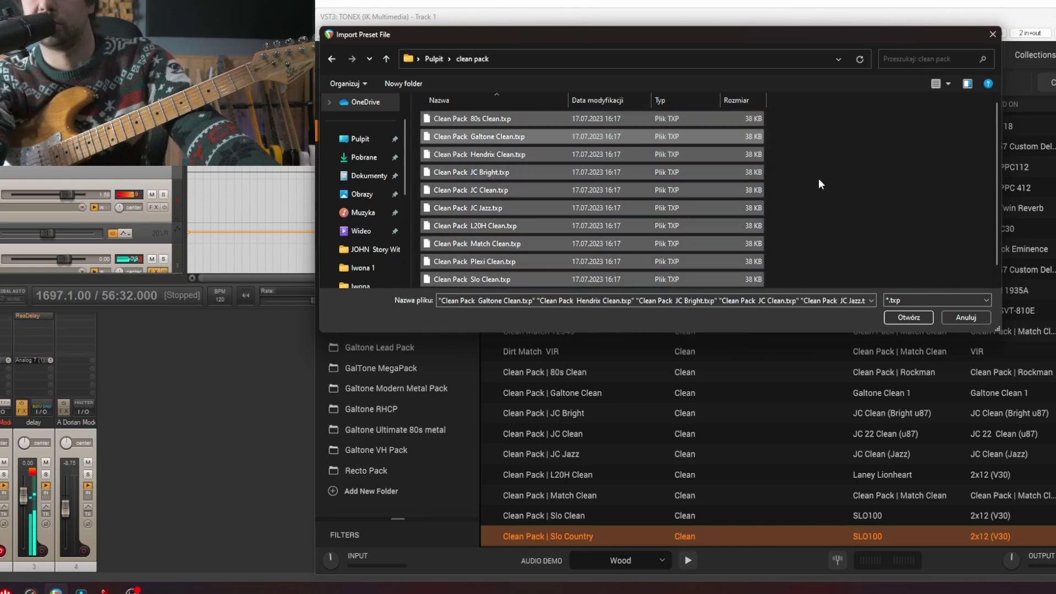
{"action": "left_click", "coordinate": [904, 320]}
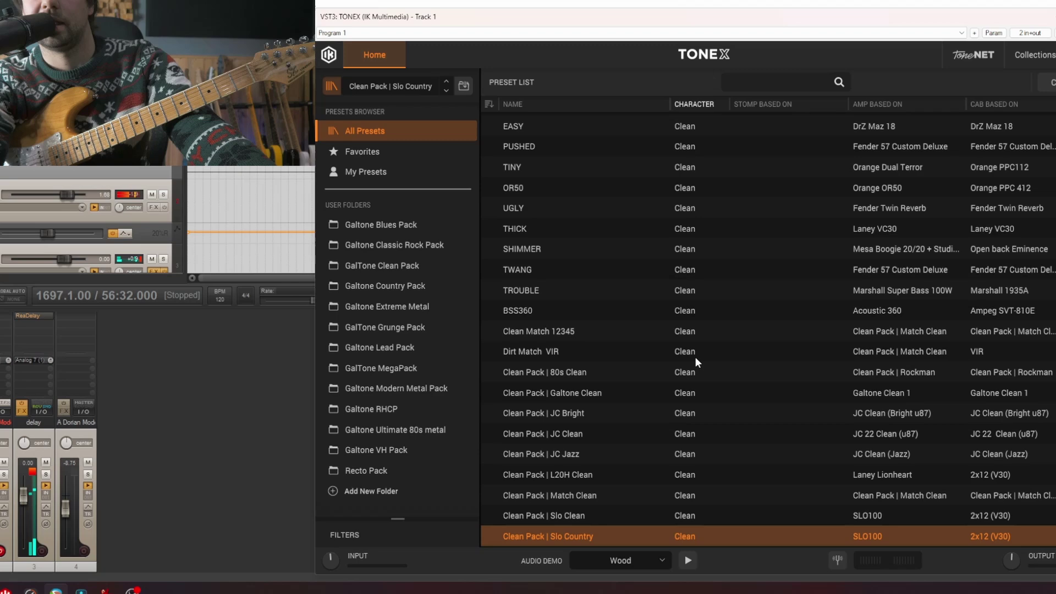
- Filter presets by 'clean' and audition each clean preset, ending on L20H Clean
{"action": "left_click", "coordinate": [797, 84]}
{"action": "type", "text": "clean"}
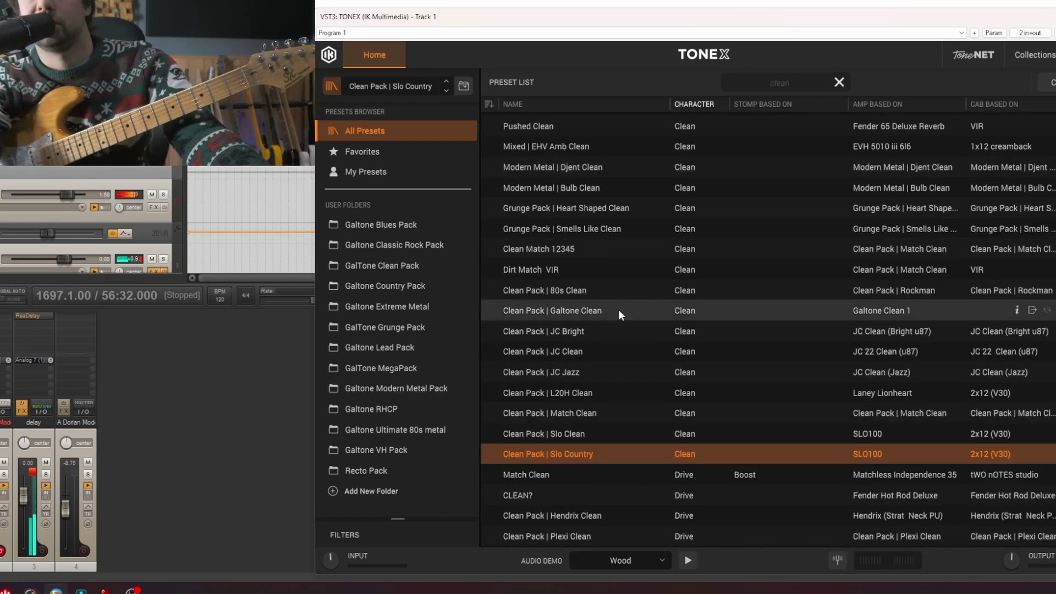
{"action": "left_click", "coordinate": [562, 347]}
{"action": "left_click", "coordinate": [568, 330]}
{"action": "left_click", "coordinate": [577, 311]}
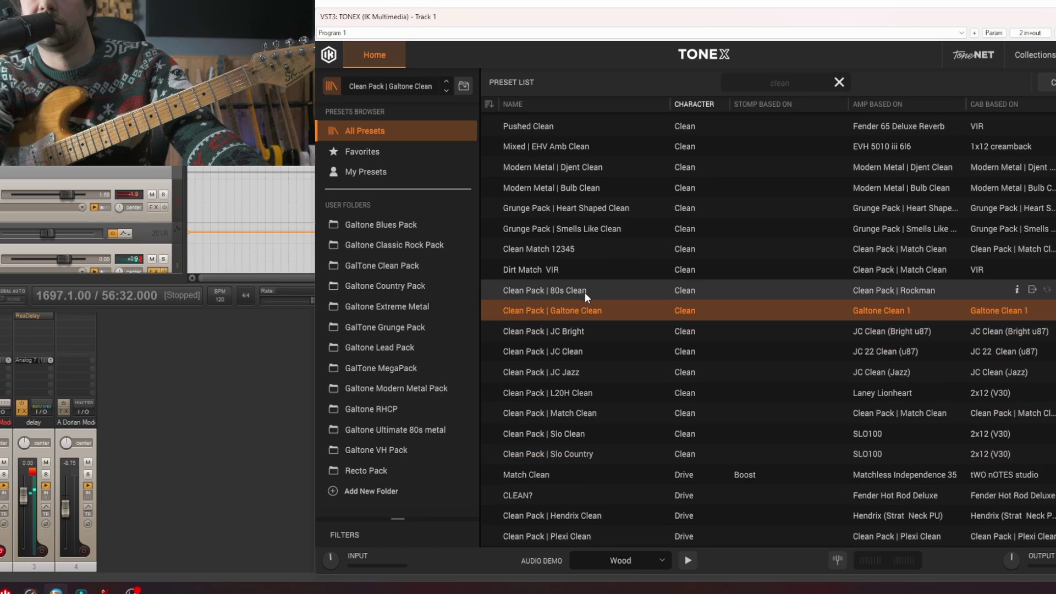
{"action": "left_click", "coordinate": [585, 292]}
{"action": "left_click", "coordinate": [588, 312]}
{"action": "left_click", "coordinate": [589, 332]}
{"action": "left_click", "coordinate": [589, 352]}
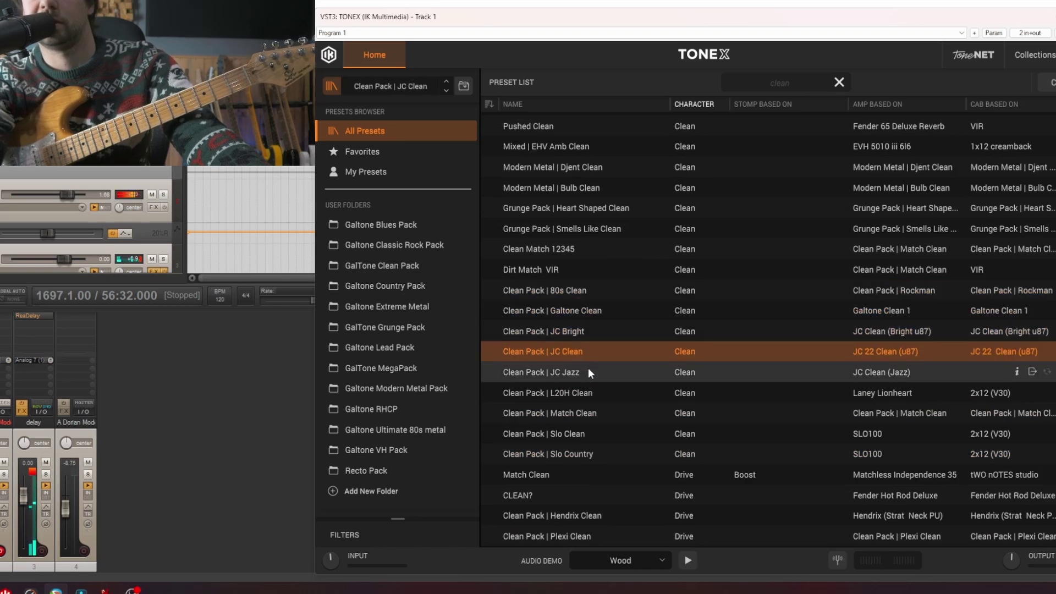
{"action": "left_click", "coordinate": [588, 372]}
{"action": "left_click", "coordinate": [586, 393]}
{"action": "left_click", "coordinate": [585, 414]}
{"action": "left_click", "coordinate": [584, 432]}
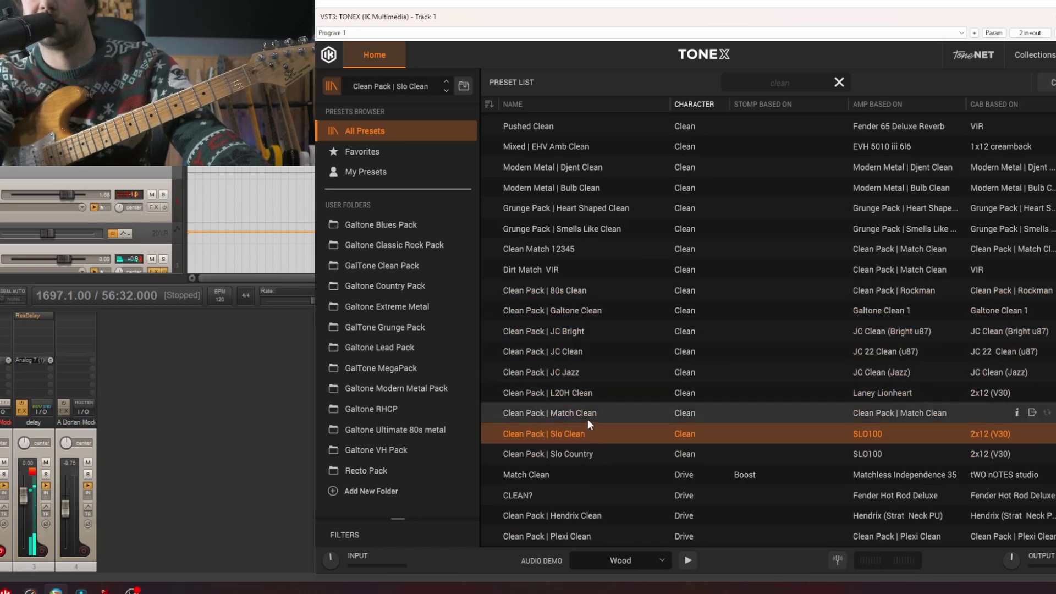
{"action": "left_click", "coordinate": [591, 395]}
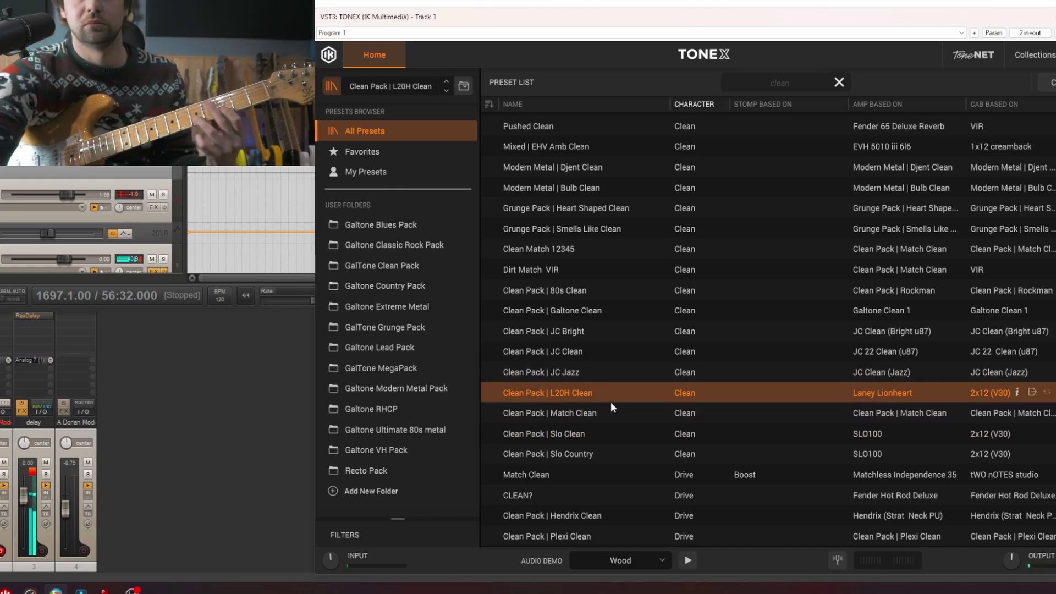
- Compare Clean Pack | Match Clean against JC Bright and L20H Clean, then close the list
{"action": "left_click", "coordinate": [609, 409]}
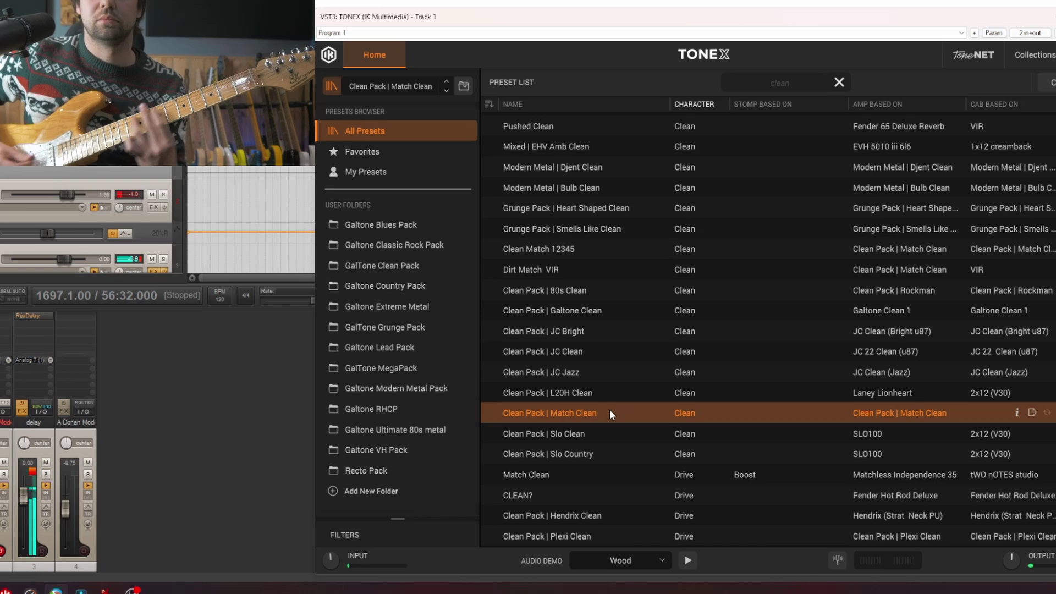
{"action": "left_click", "coordinate": [587, 330]}
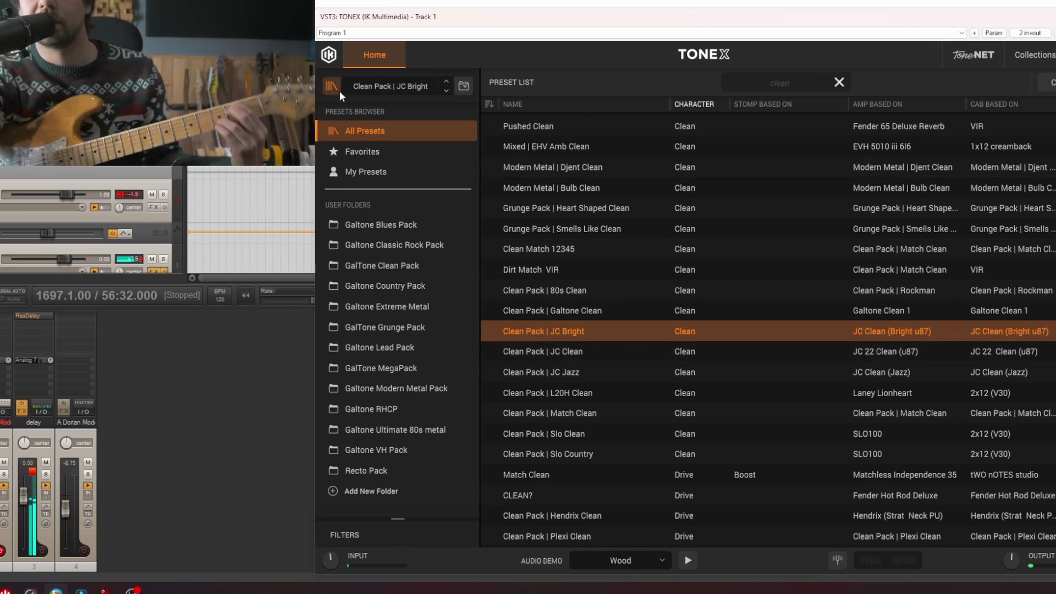
{"action": "left_click", "coordinate": [611, 413]}
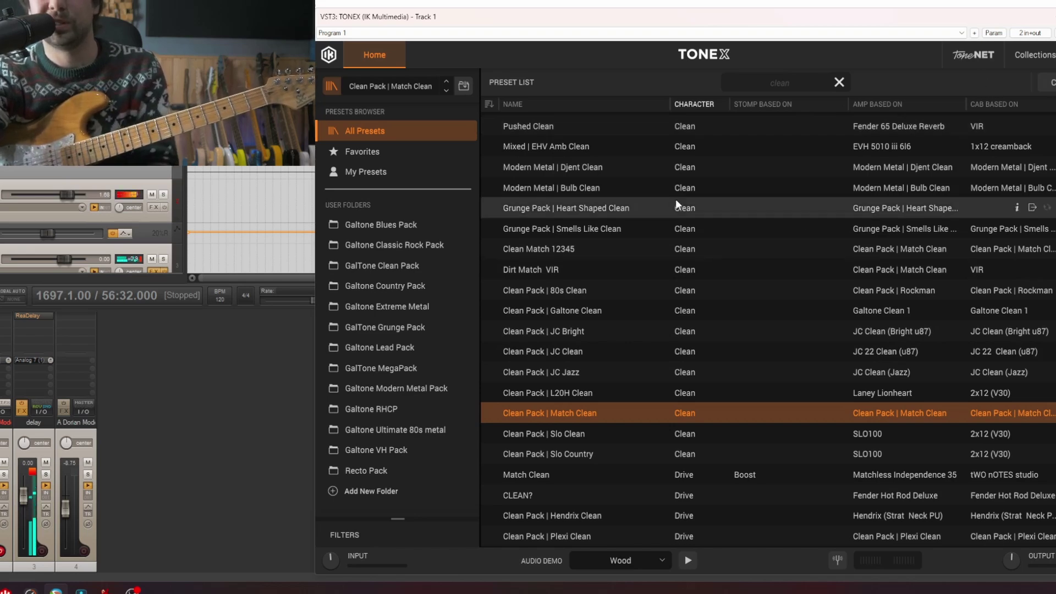
{"action": "left_click", "coordinate": [606, 393]}
{"action": "left_click", "coordinate": [605, 412]}
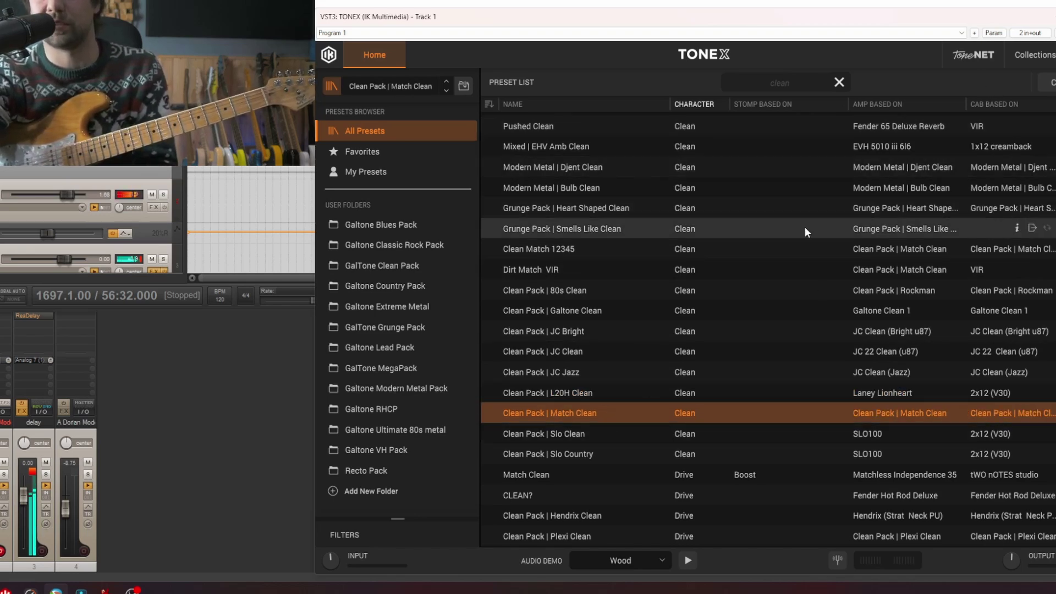
{"action": "key", "text": "Escape"}
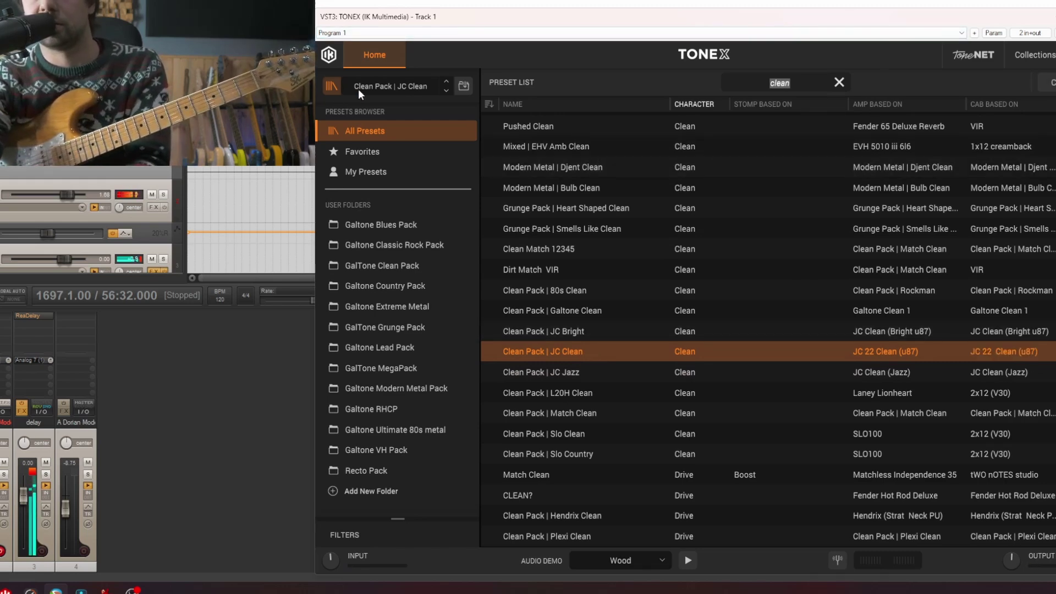
- Switch the reverb from Plate to Room, shorten its time, and set mix to about 25
{"action": "left_click", "coordinate": [385, 88]}
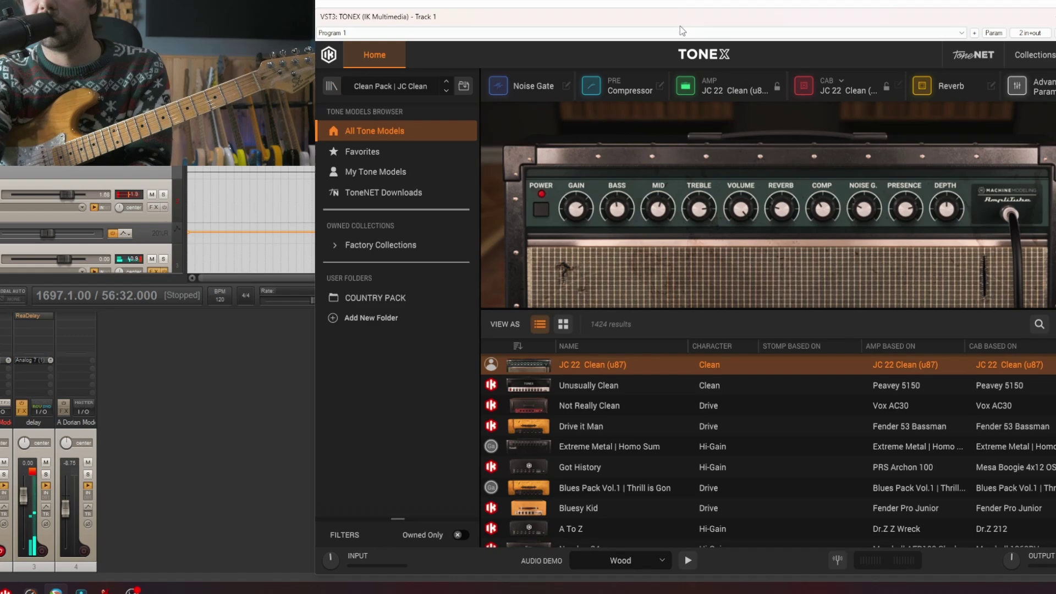
{"action": "left_click", "coordinate": [956, 85]}
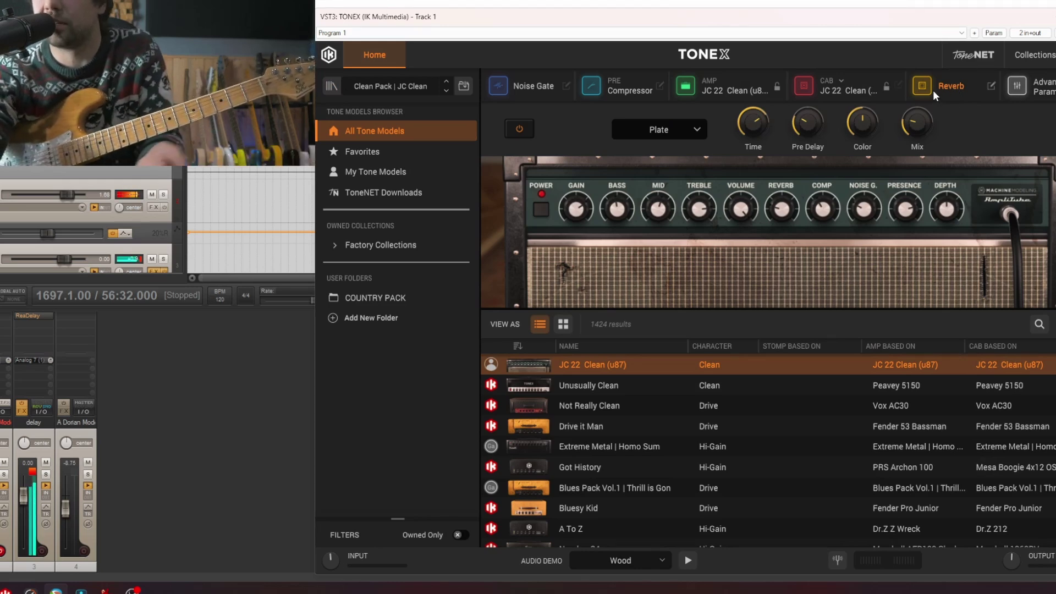
{"action": "left_click_drag", "start_coordinate": [917, 111], "coordinate": [929, 194]}
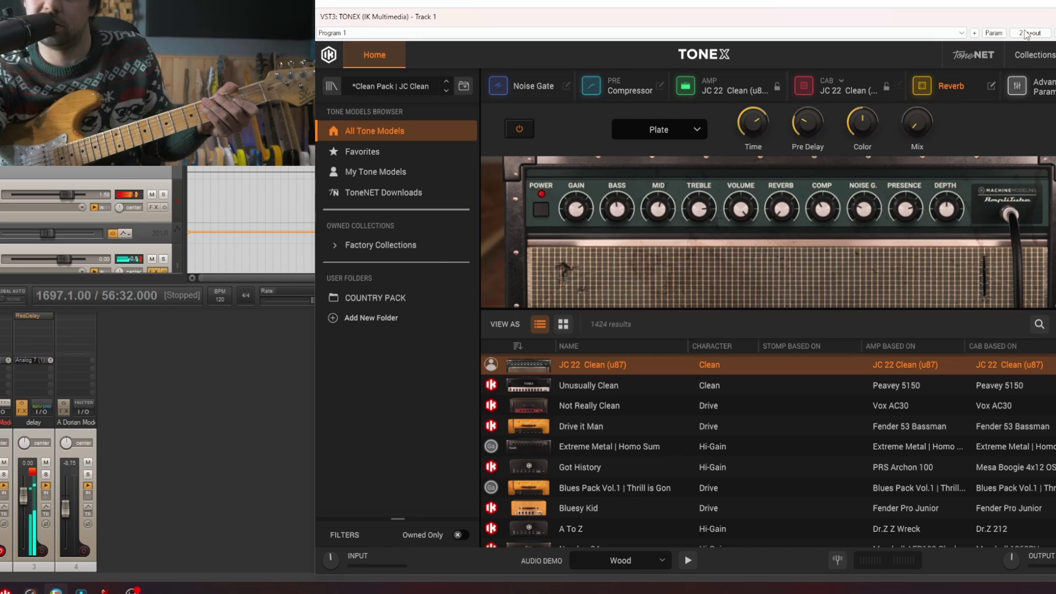
{"action": "left_click", "coordinate": [697, 130]}
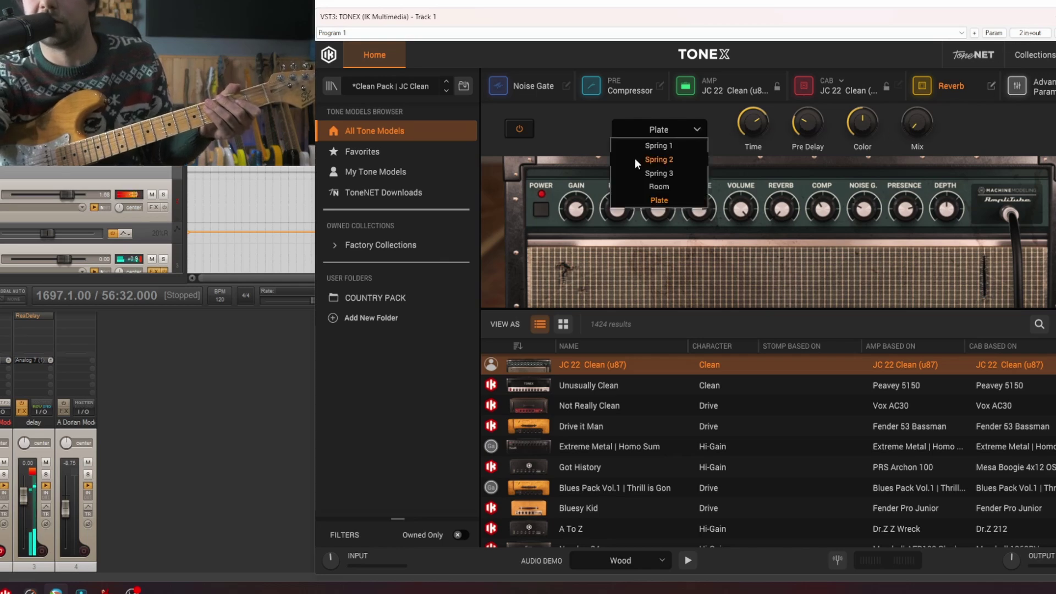
{"action": "left_click", "coordinate": [672, 186]}
{"action": "left_click_drag", "start_coordinate": [927, 127], "coordinate": [919, 92]}
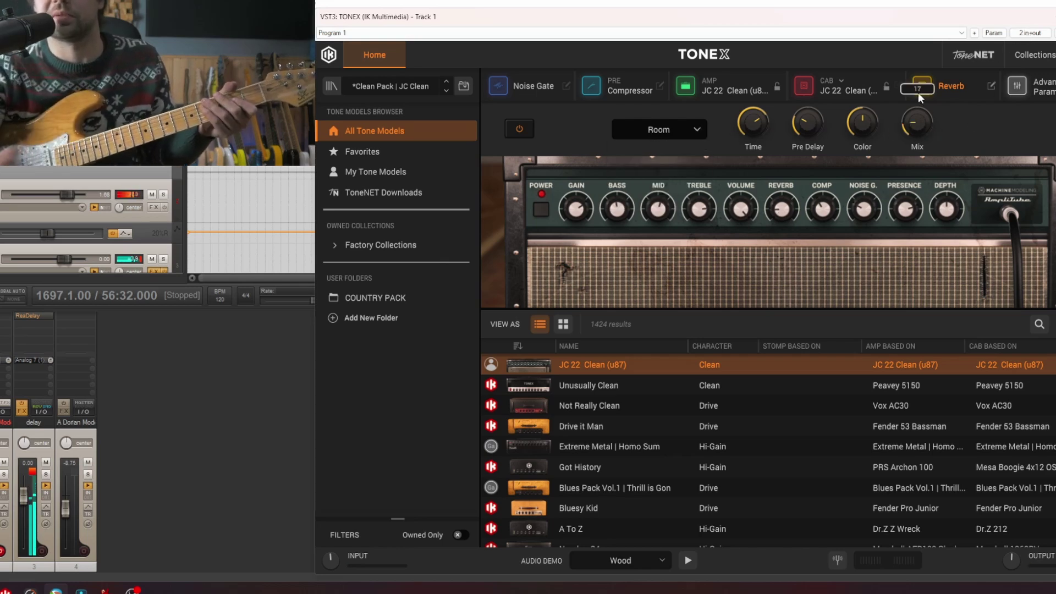
{"action": "left_click_drag", "start_coordinate": [765, 147], "coordinate": [795, 209]}
{"action": "left_click_drag", "start_coordinate": [917, 124], "coordinate": [917, 110]}
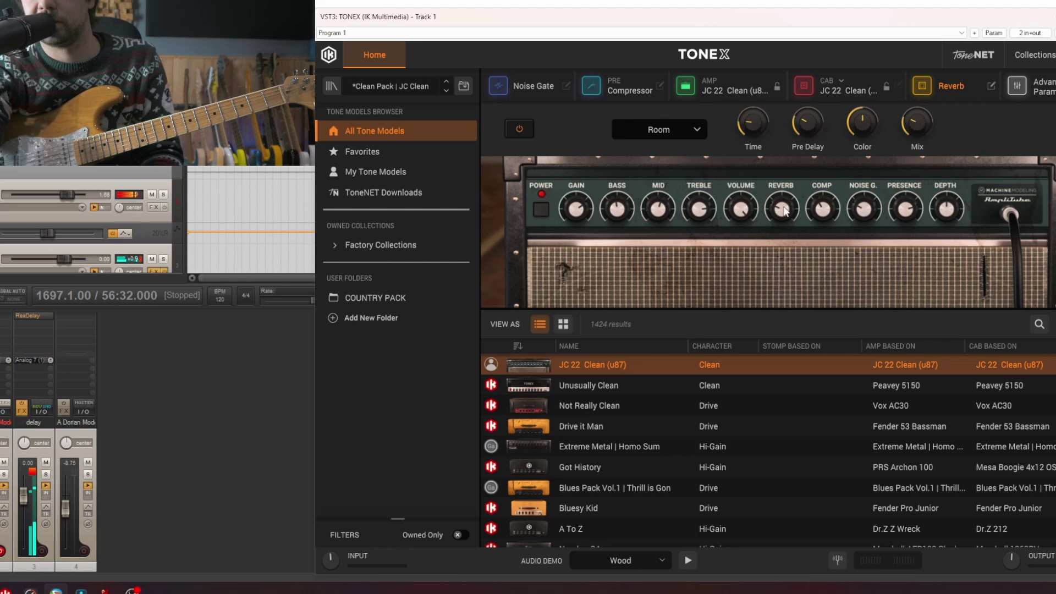
- Adjust the amp's treble and bring up the advanced amp parameters
{"action": "left_click", "coordinate": [707, 214]}
{"action": "mouse_move", "coordinate": [579, 212]}
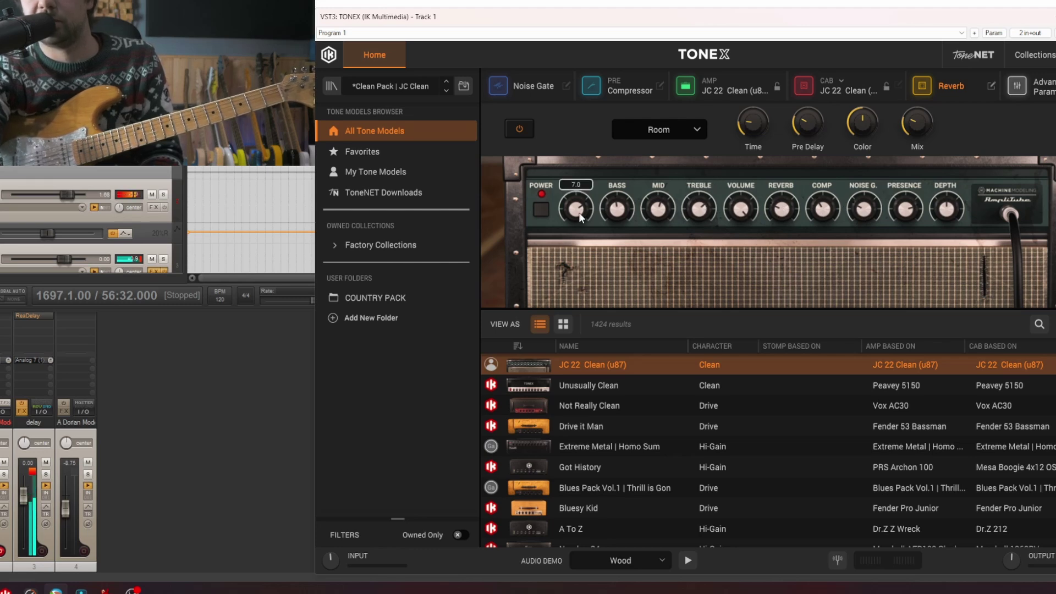
{"action": "scroll", "coordinate": [579, 216], "scroll_direction": "down", "scroll_amount": 5}
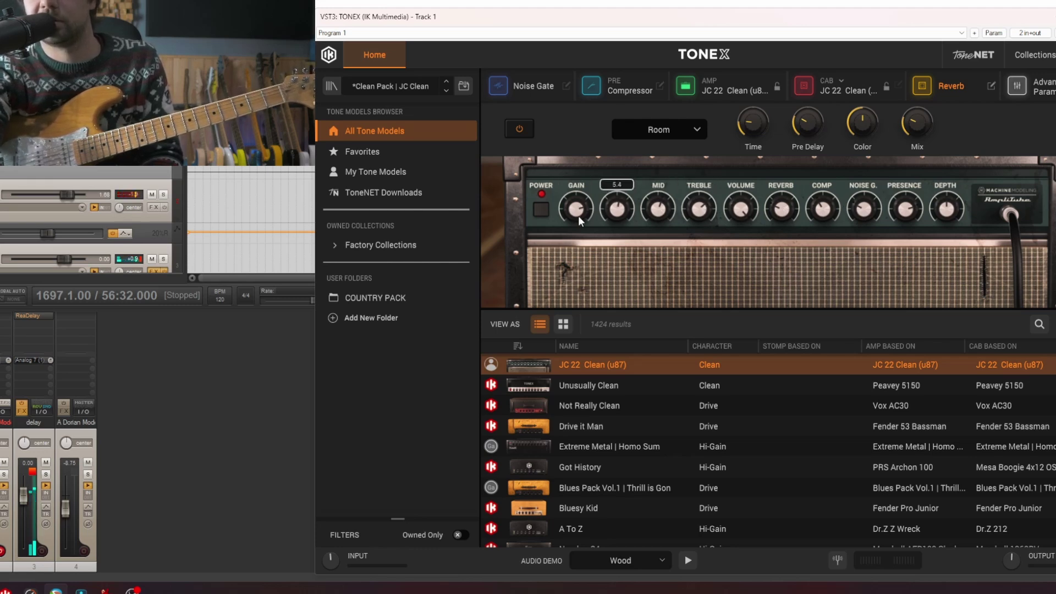
{"action": "left_click", "coordinate": [1017, 86]}
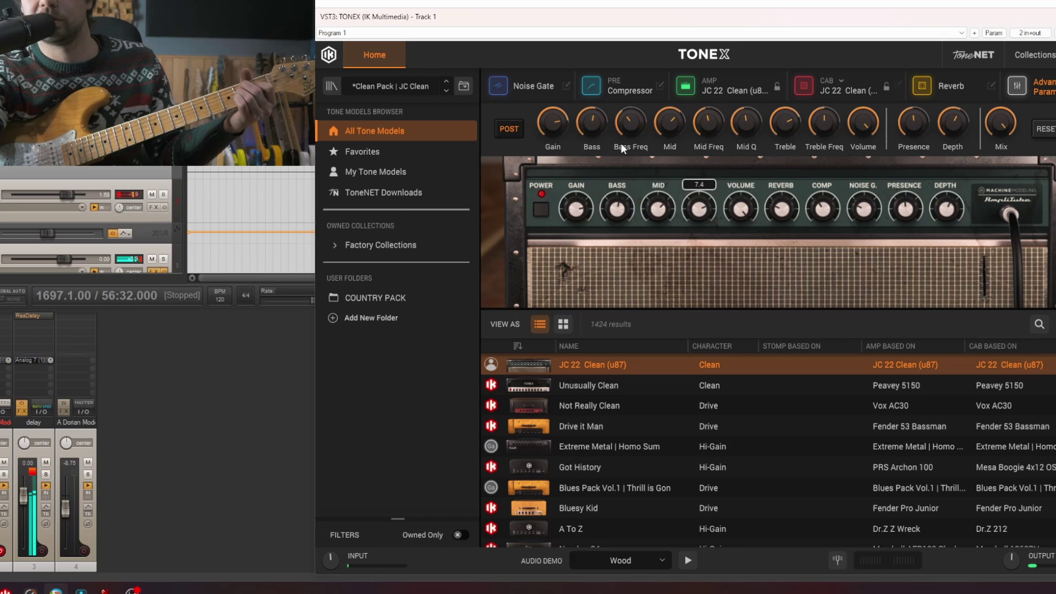
- Show the PRE compressor's Threshold, Gain and Attack knobs
{"action": "left_click", "coordinate": [636, 85]}
{"action": "mouse_move", "coordinate": [778, 117]}
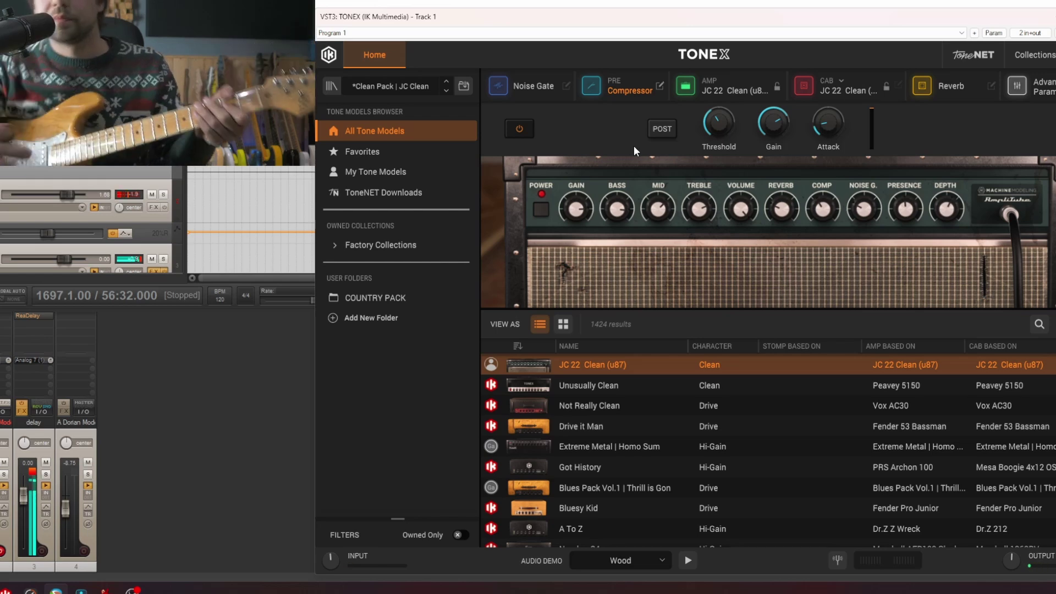
- Save the edited JC Clean preset under the name 'Jazzzzzzz Preset'
{"action": "left_click", "coordinate": [465, 86]}
{"action": "left_click", "coordinate": [610, 208]}
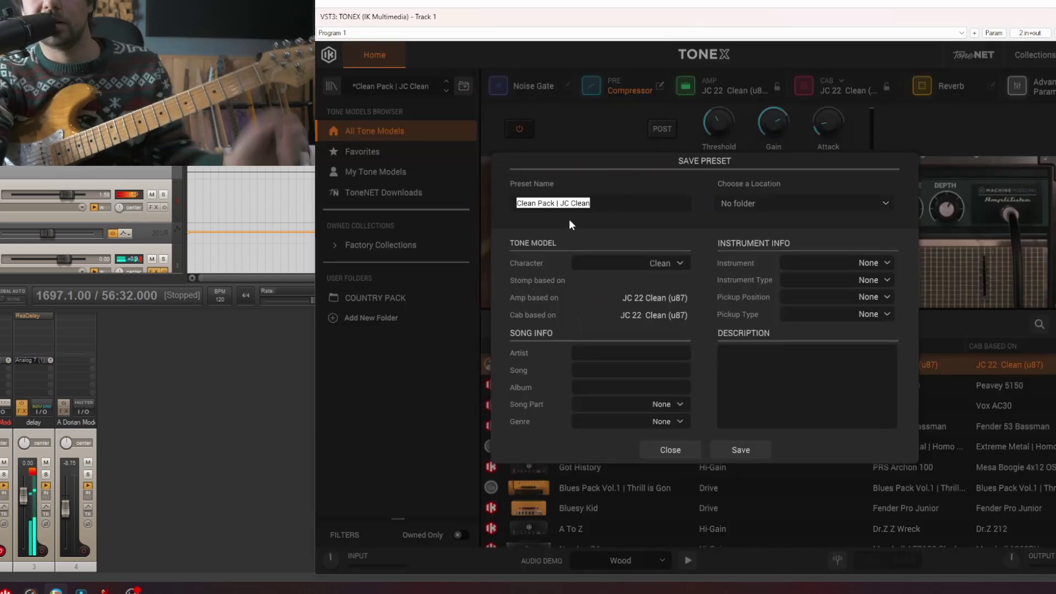
{"action": "type", "text": "Jazz"}
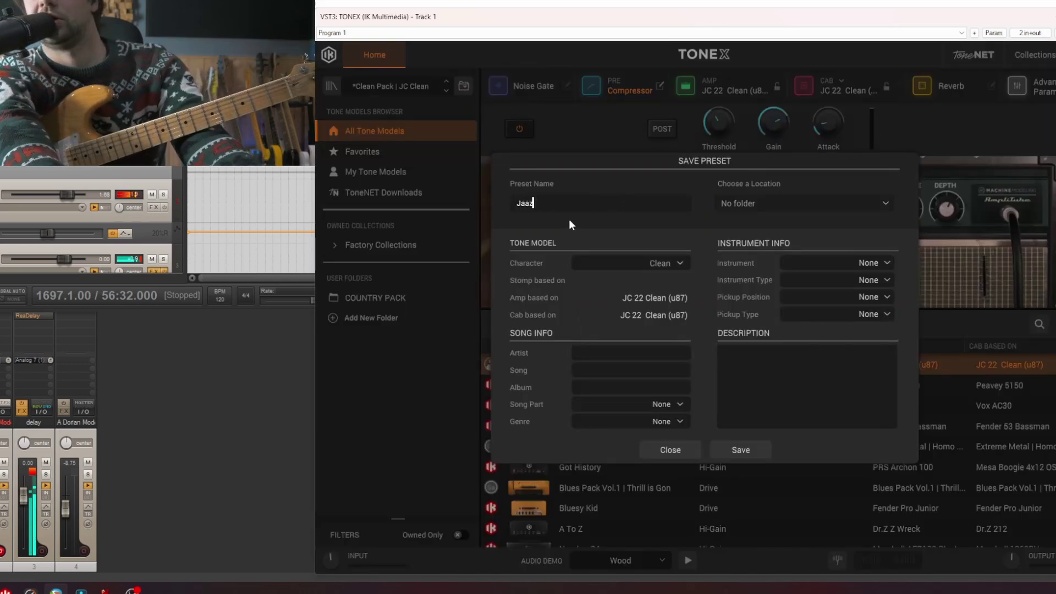
{"action": "type", "text": "zzzzz"}
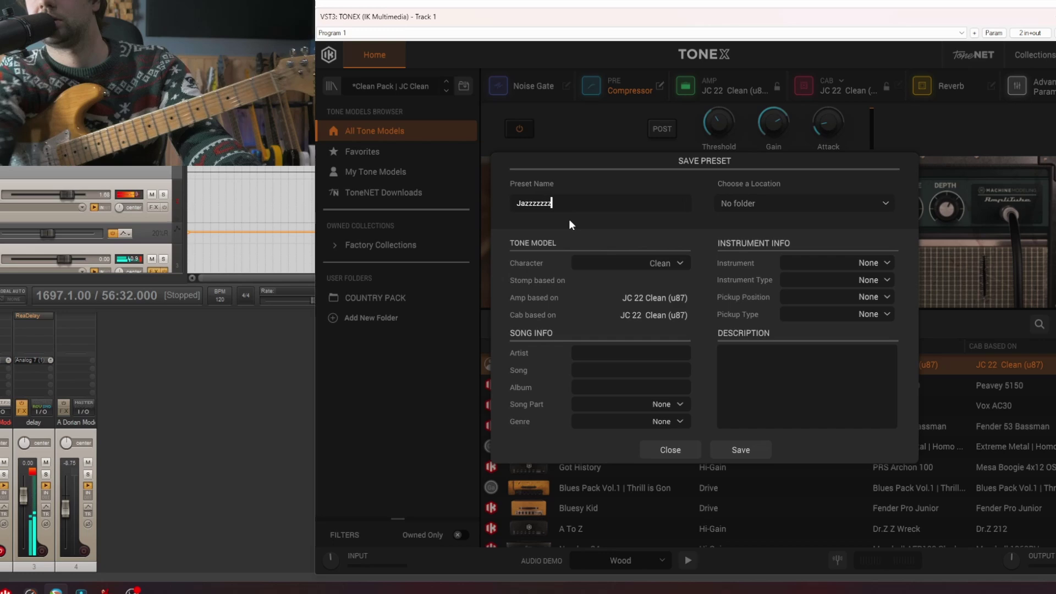
{"action": "type", "text": " Preset"}
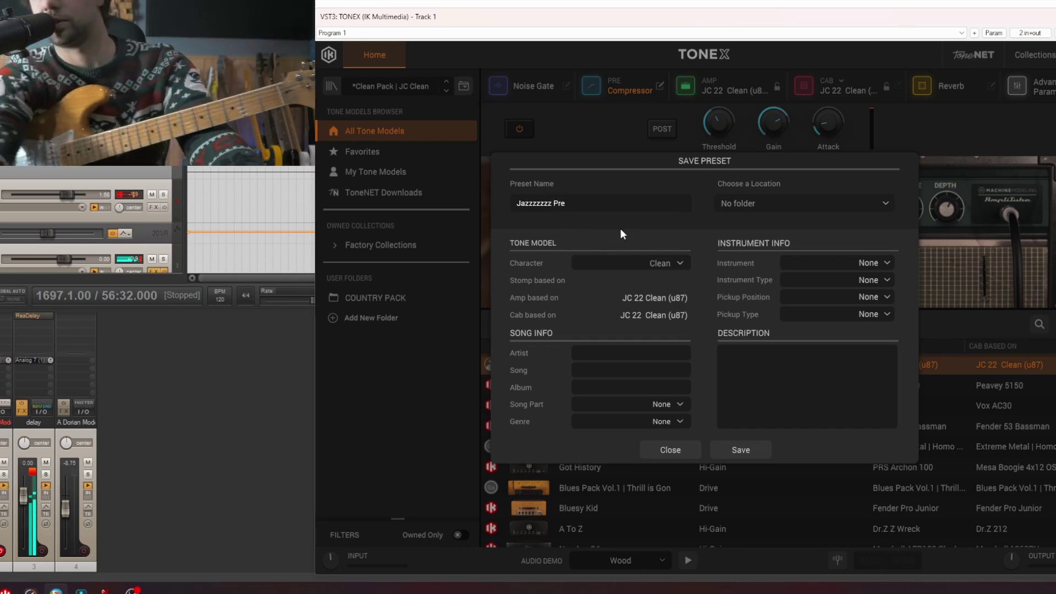
{"action": "left_click", "coordinate": [748, 451]}
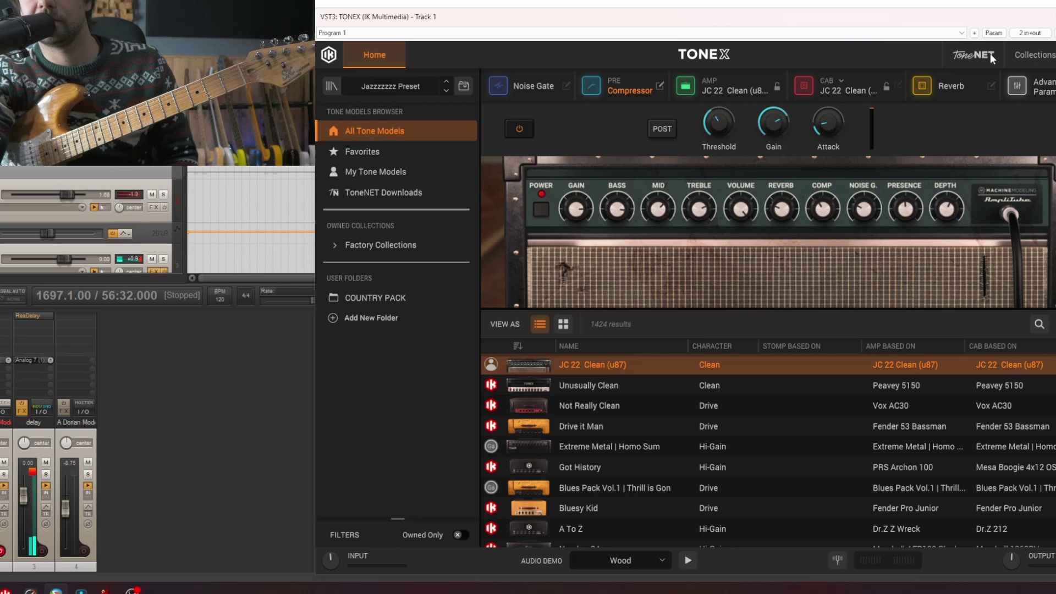
- A/B Clean Pack | Match Clean, the original JC Clean, and Jazzzzzzz Preset
{"action": "left_click", "coordinate": [331, 86]}
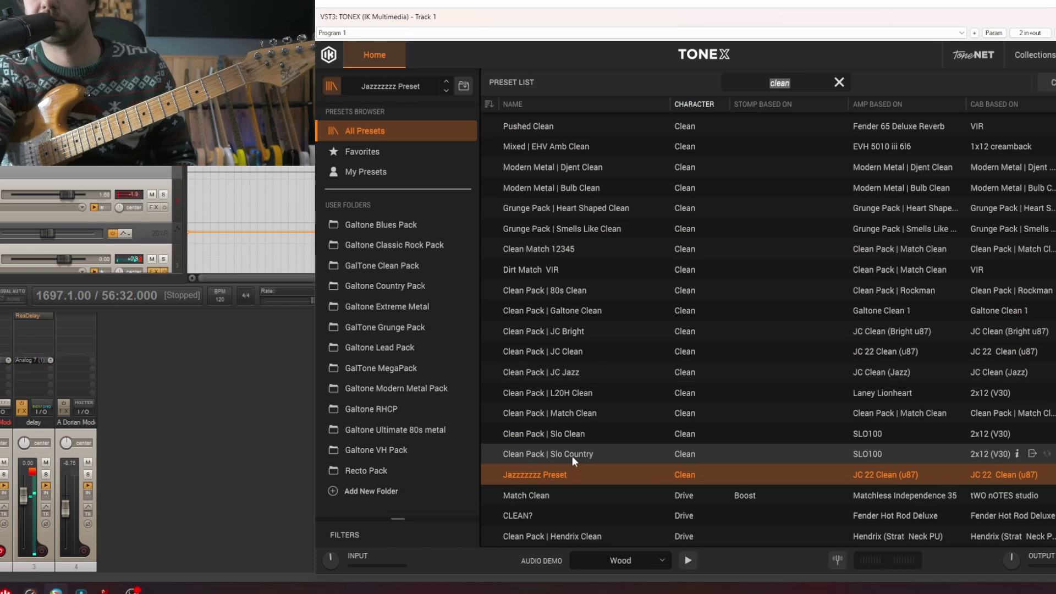
{"action": "left_click", "coordinate": [586, 415]}
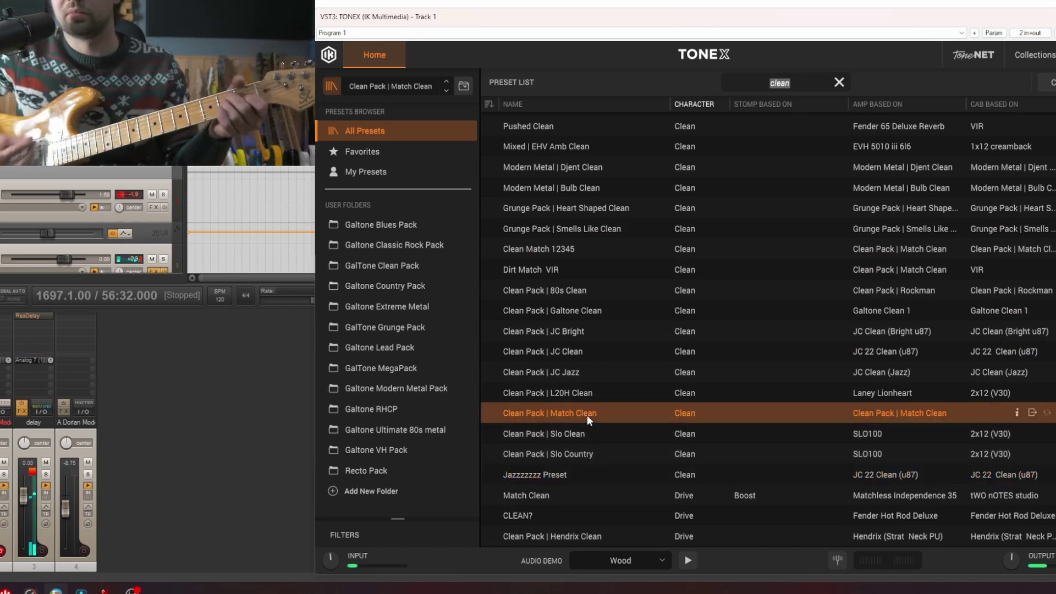
{"action": "left_click", "coordinate": [619, 353]}
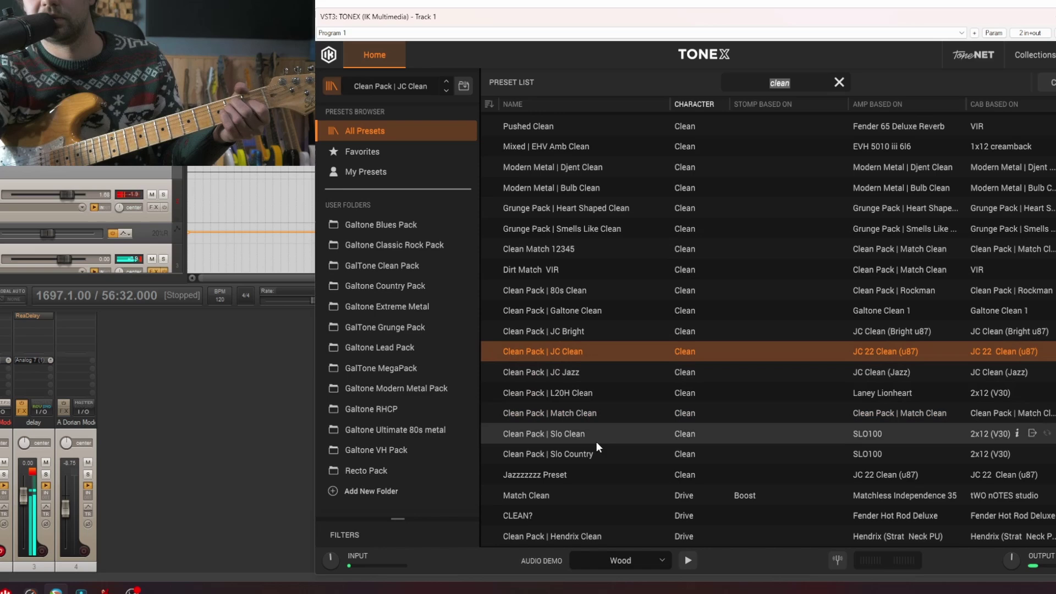
{"action": "left_click", "coordinate": [573, 478]}
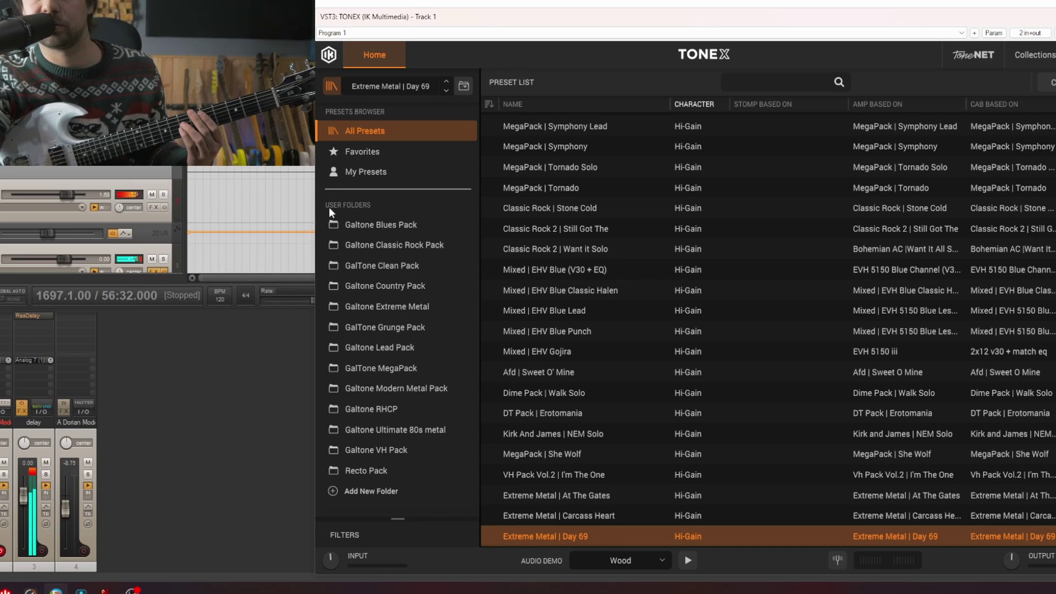
- Browse the Blues, Clean, Country and RHCP user folders down to Recto Pack
{"action": "left_click", "coordinate": [374, 352]}
{"action": "left_click", "coordinate": [386, 307]}
{"action": "left_click", "coordinate": [392, 281]}
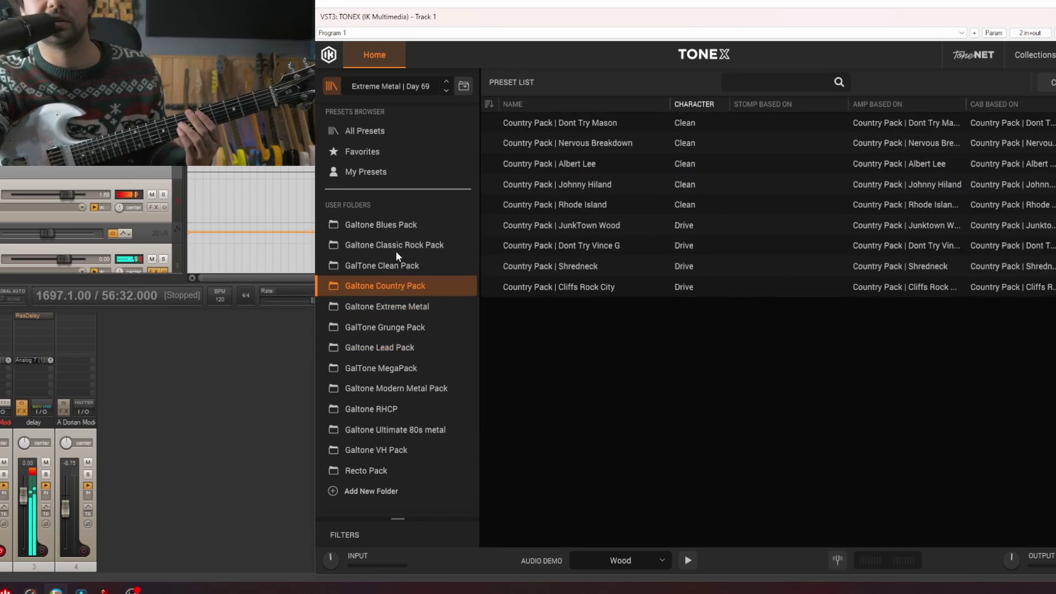
{"action": "left_click", "coordinate": [396, 247]}
{"action": "left_click", "coordinate": [410, 230]}
{"action": "left_click", "coordinate": [401, 268]}
{"action": "left_click", "coordinate": [400, 287]}
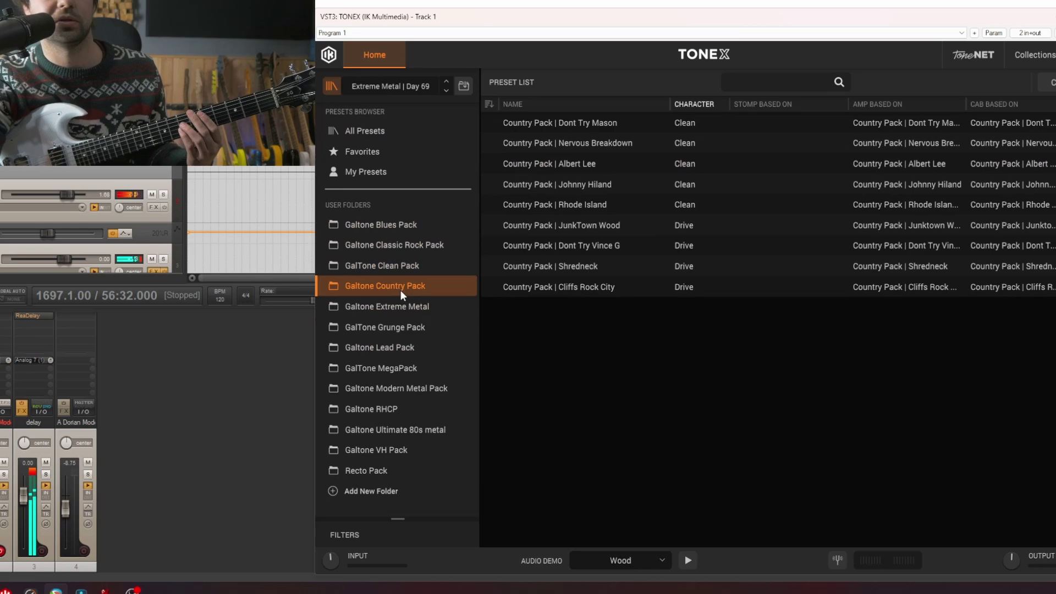
{"action": "left_click", "coordinate": [388, 408]}
{"action": "left_click", "coordinate": [393, 468]}
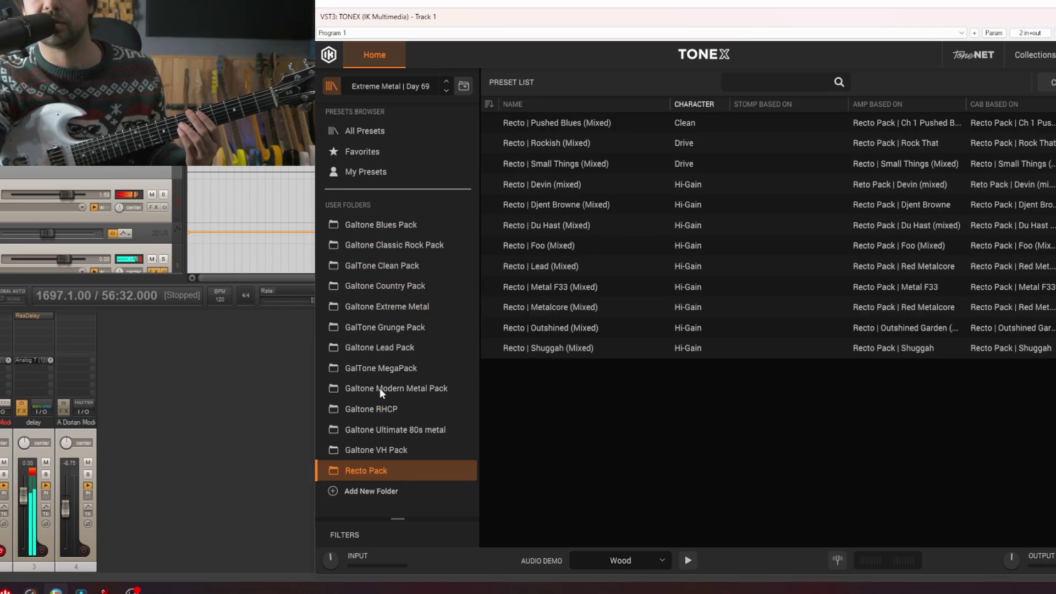
- Try Recto Metal F33, Outshined, Metalcore, Devin and Lead, then load Grunge Pack | Outshined
{"action": "left_click", "coordinate": [590, 286]}
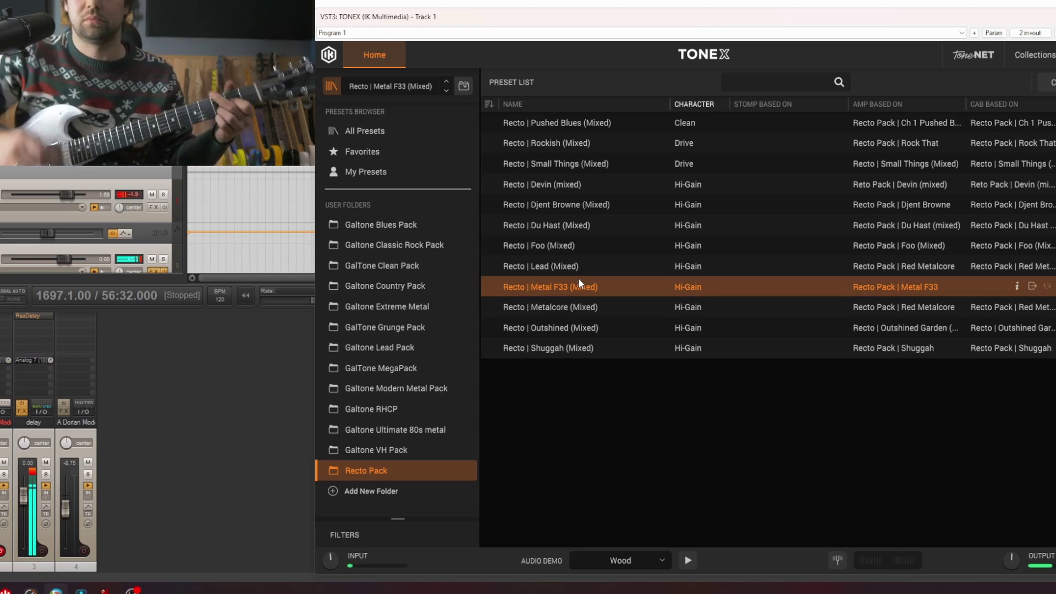
{"action": "left_click", "coordinate": [587, 326]}
{"action": "left_click", "coordinate": [591, 309]}
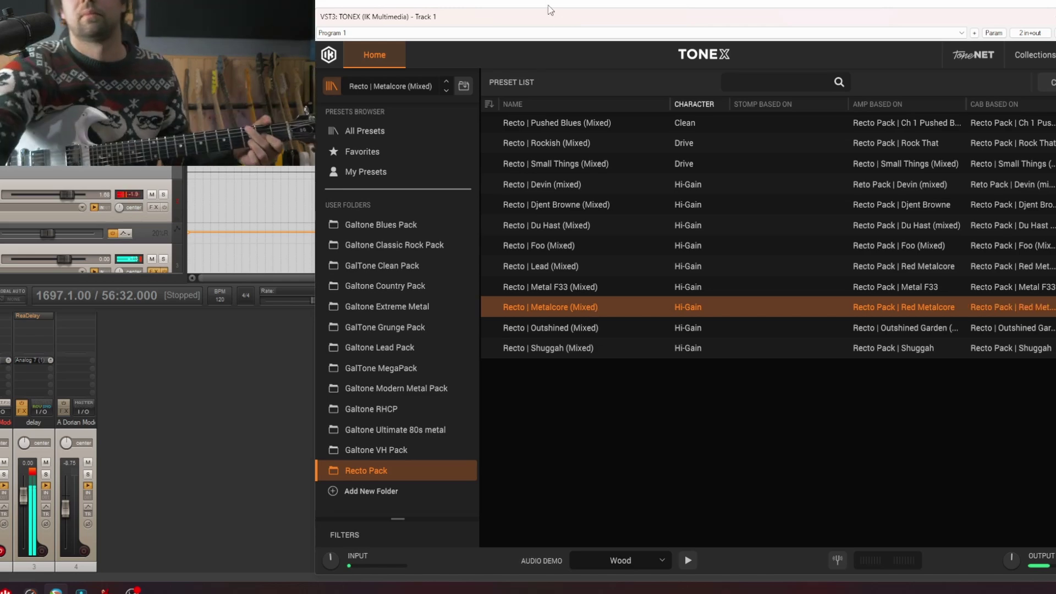
{"action": "left_click", "coordinate": [564, 182]}
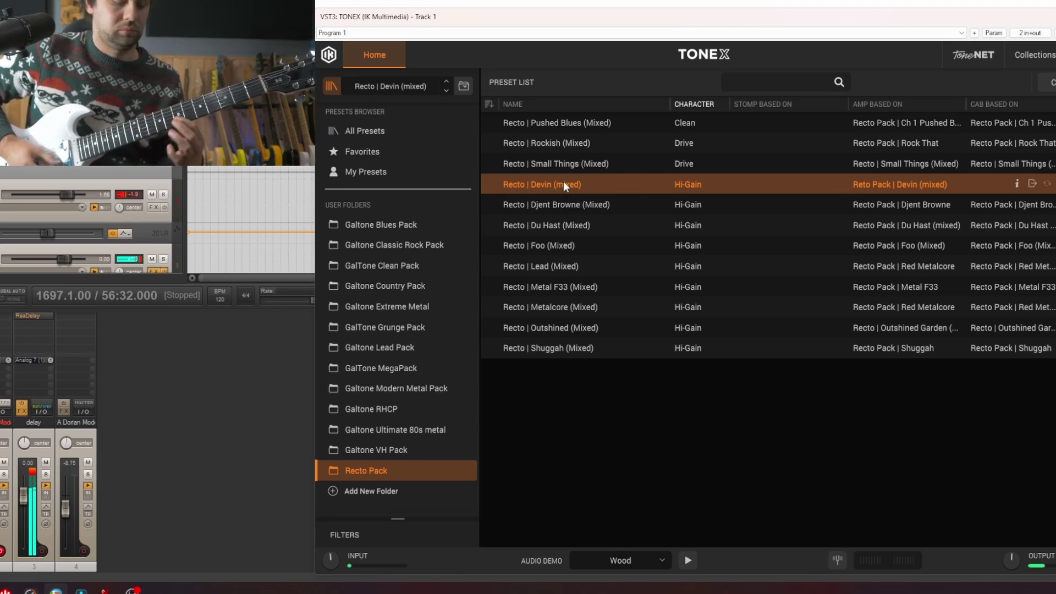
{"action": "left_click", "coordinate": [565, 266]}
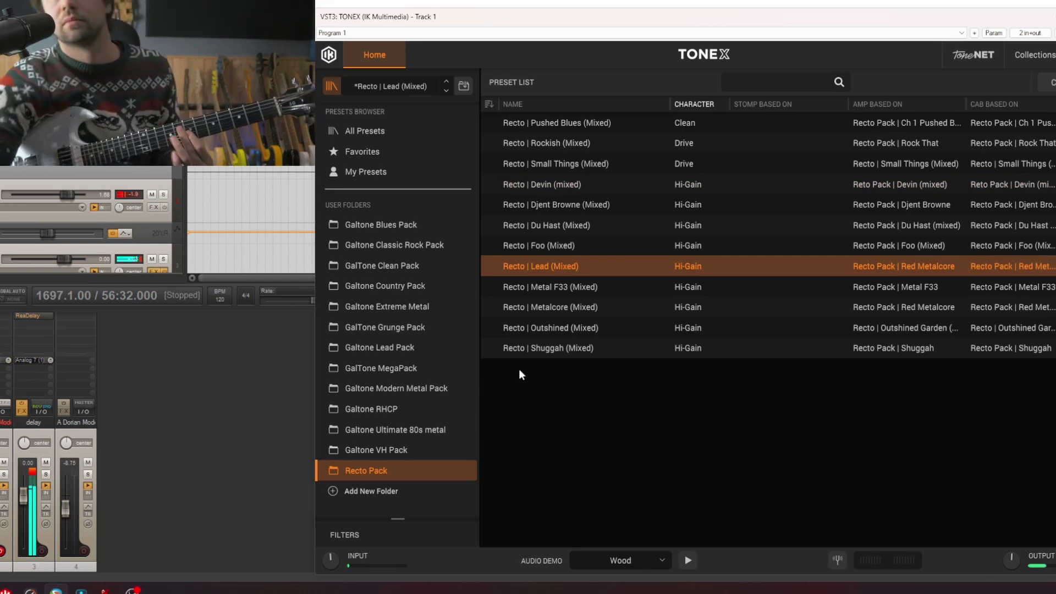
{"action": "left_click", "coordinate": [437, 327]}
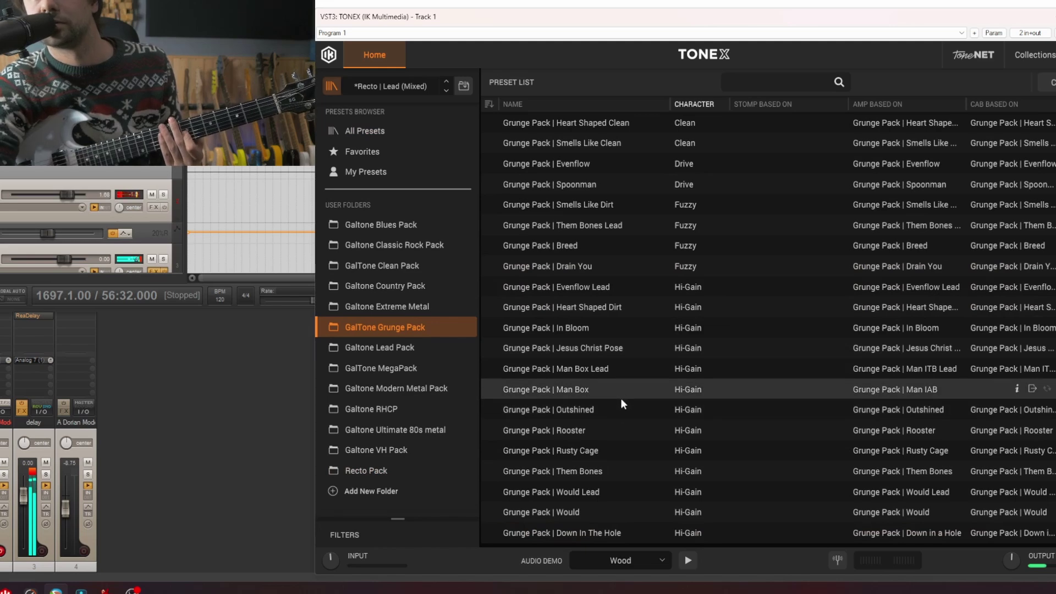
{"action": "left_click", "coordinate": [593, 418]}
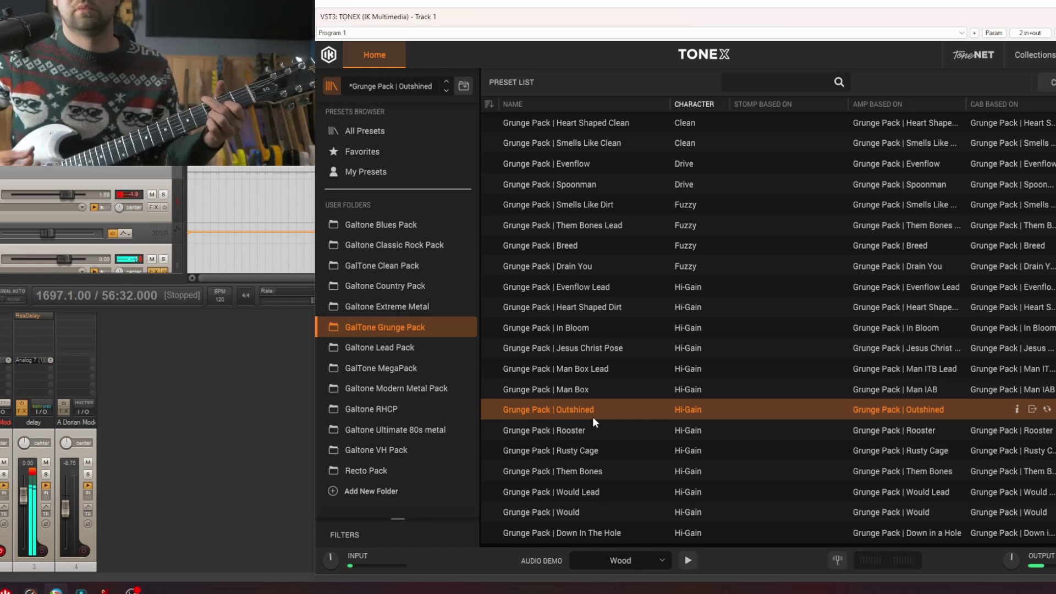
- Load Grunge Pack | Heart Shaped Clean and create a user folder named 'BEST PRESETS 123'
{"action": "left_click", "coordinate": [599, 122]}
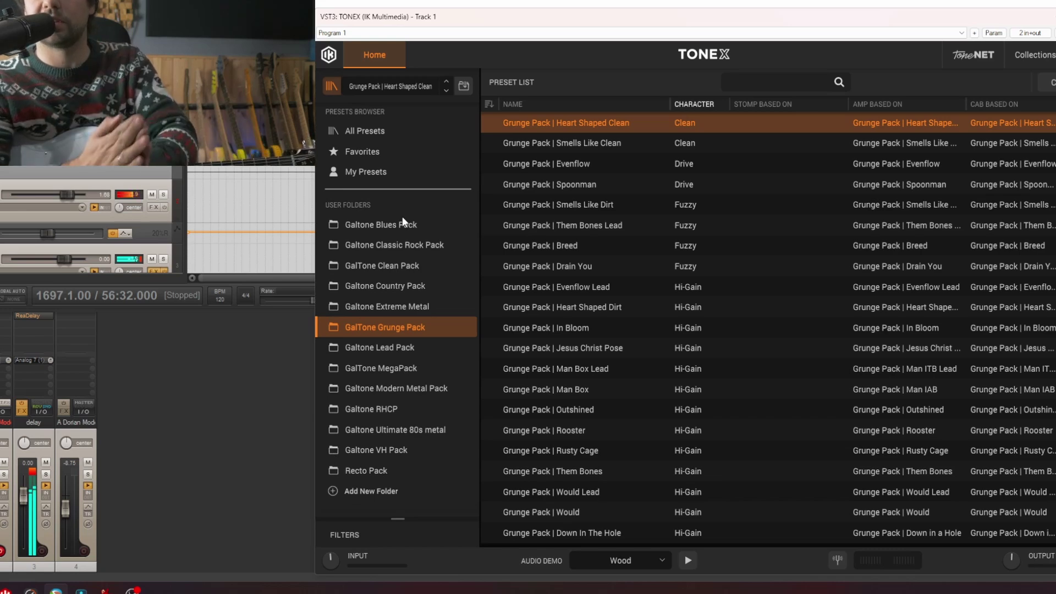
{"action": "left_click", "coordinate": [335, 490]}
{"action": "left_click", "coordinate": [683, 313]}
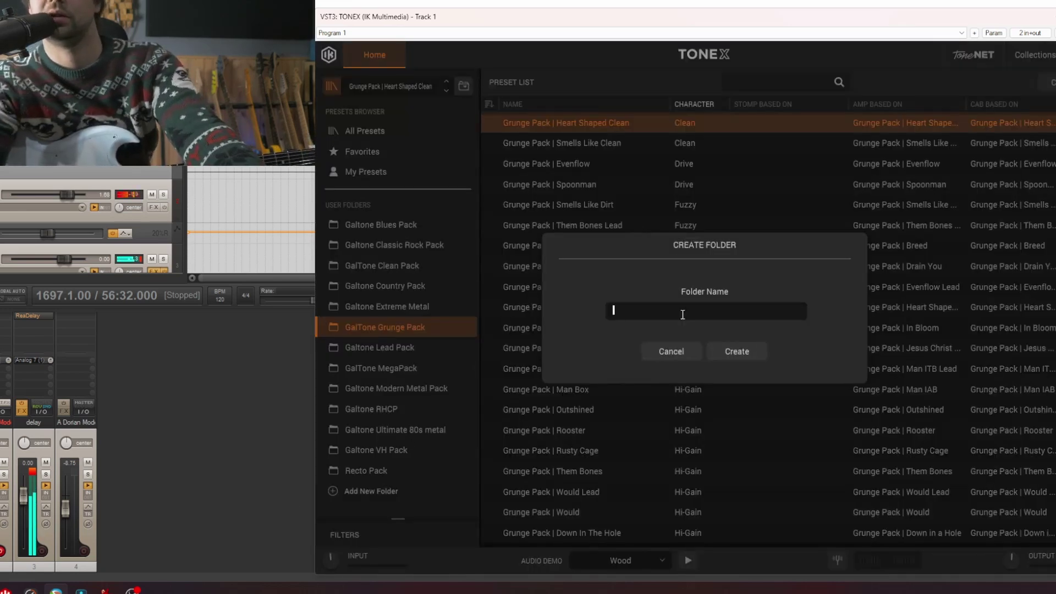
{"action": "type", "text": "BEST PRESET"}
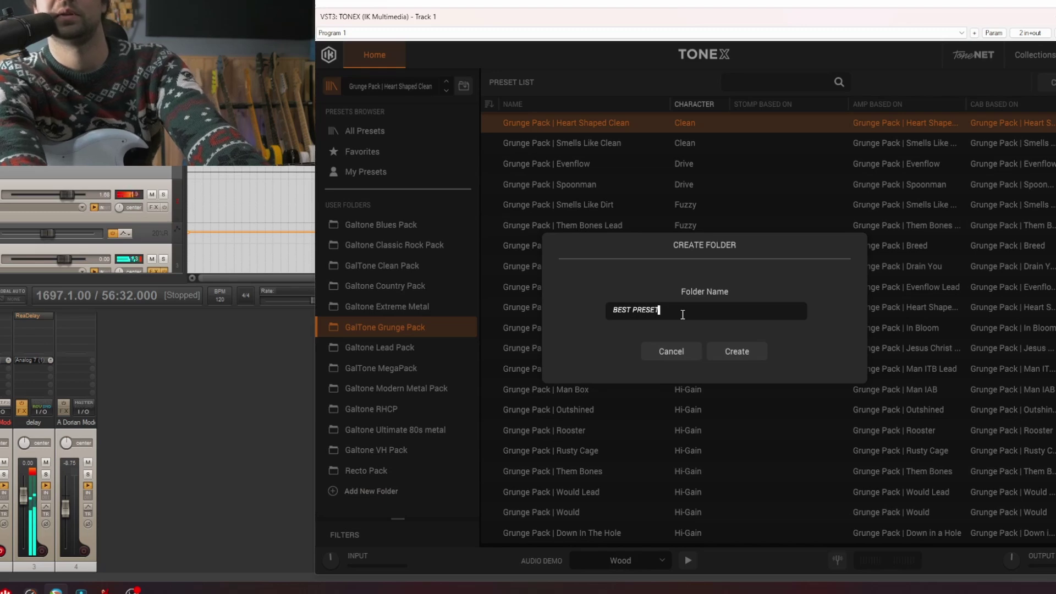
{"action": "type", "text": "S 123"}
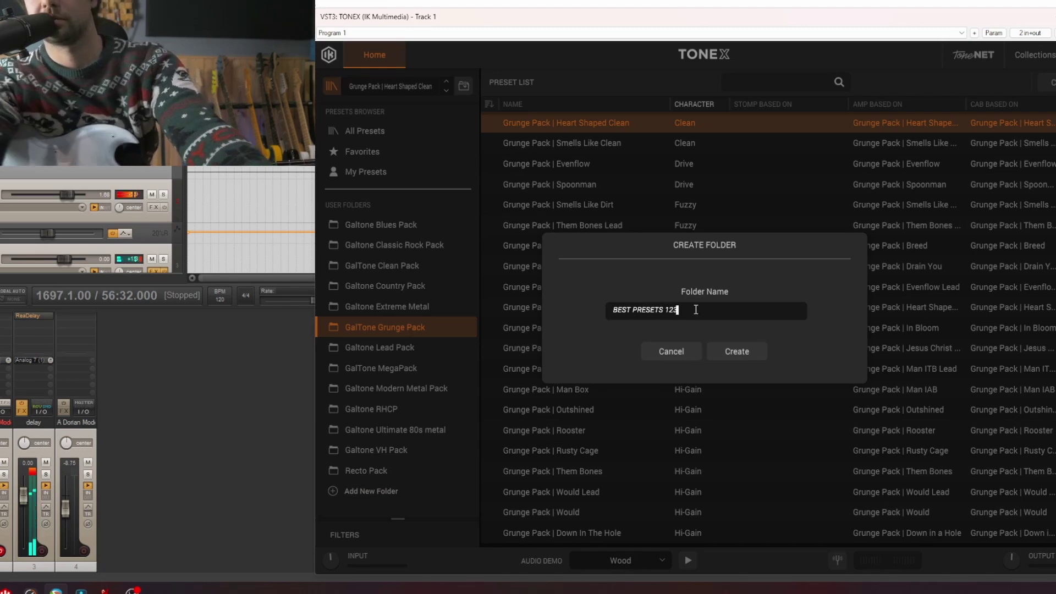
{"action": "left_click", "coordinate": [738, 354]}
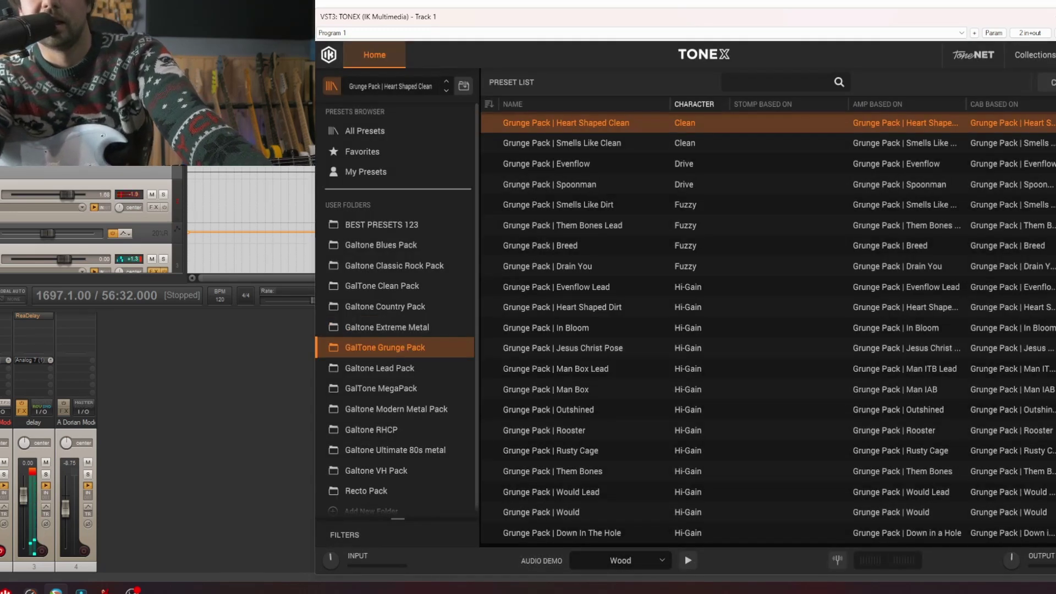
- Drag Classic Rock | Sweet Home and Mixed | EHV Amb Clean into BEST PRESETS 123
{"action": "left_click", "coordinate": [373, 129]}
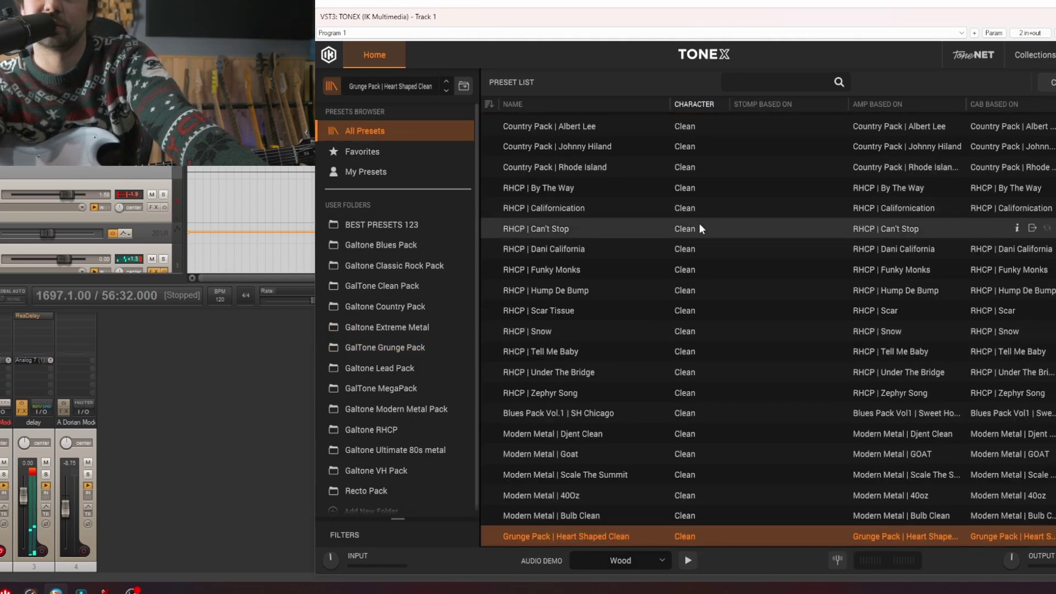
{"action": "scroll", "coordinate": [699, 223], "scroll_direction": "up", "scroll_amount": 5}
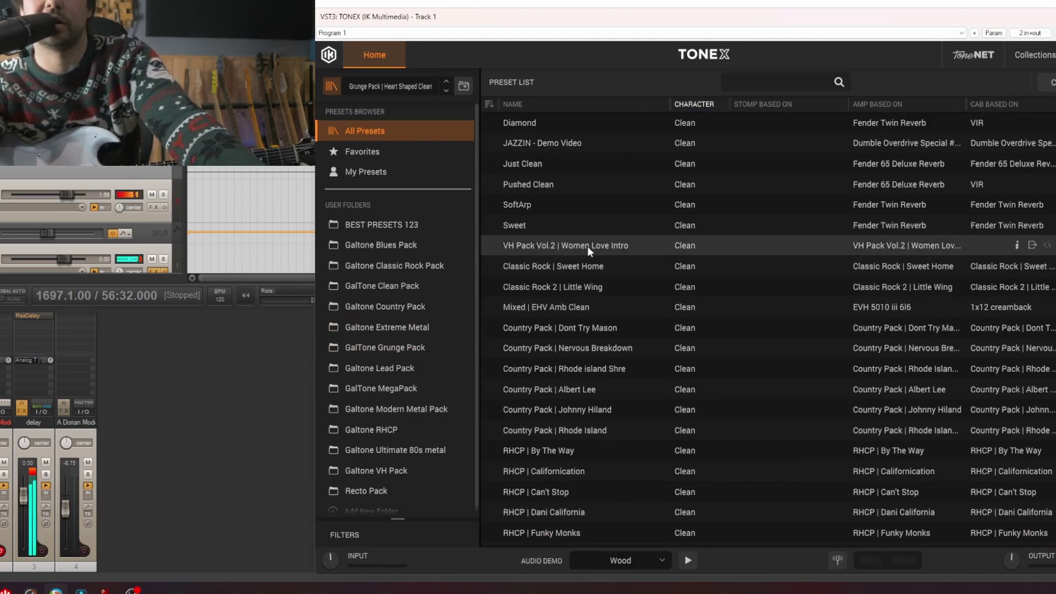
{"action": "scroll", "coordinate": [442, 386], "scroll_direction": "down", "scroll_amount": 1}
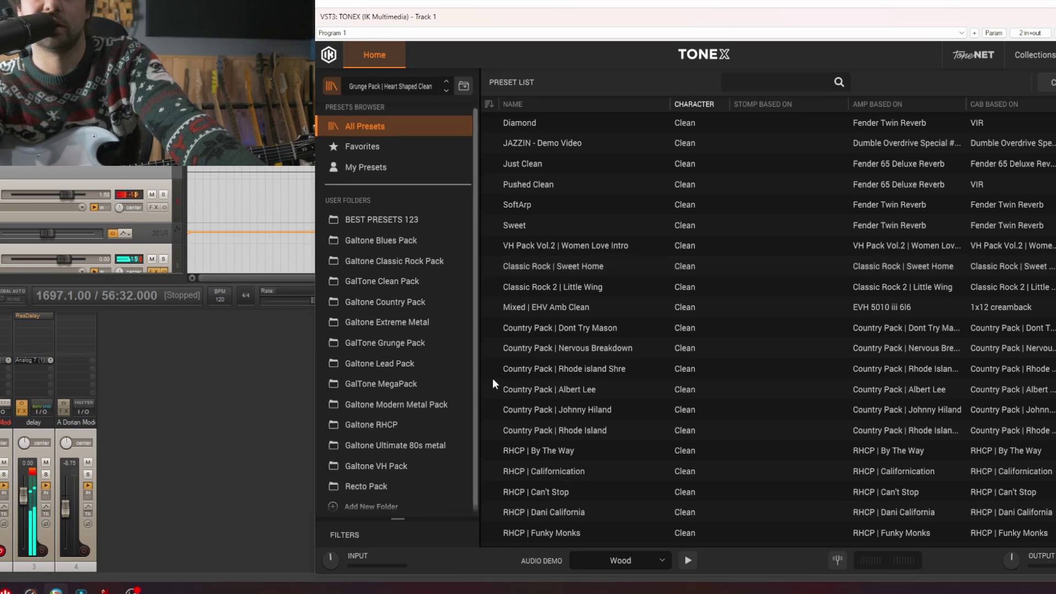
{"action": "left_click_drag", "start_coordinate": [570, 267], "coordinate": [432, 219]}
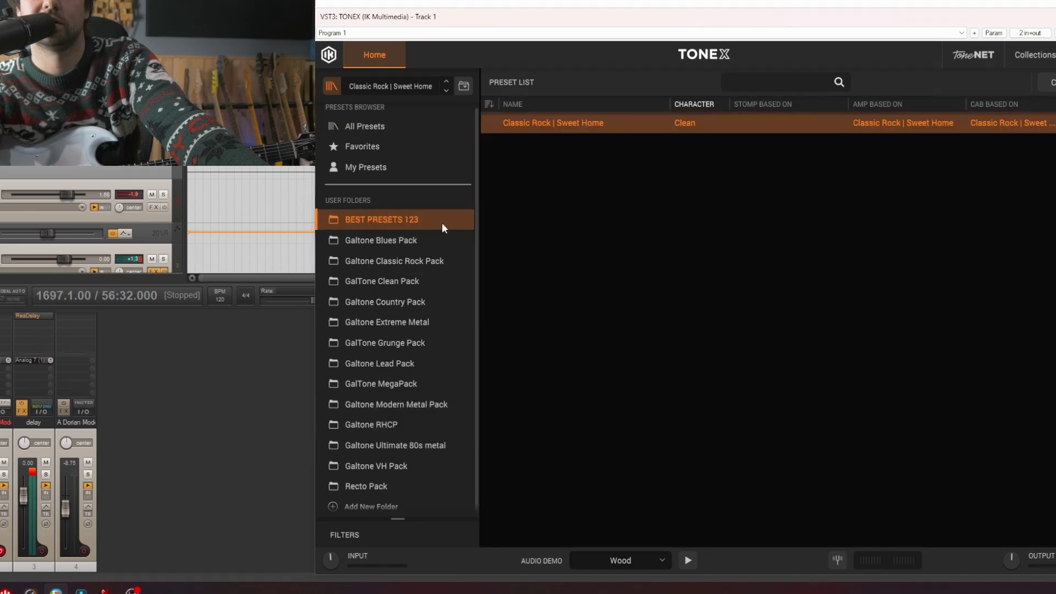
{"action": "left_click", "coordinate": [381, 133]}
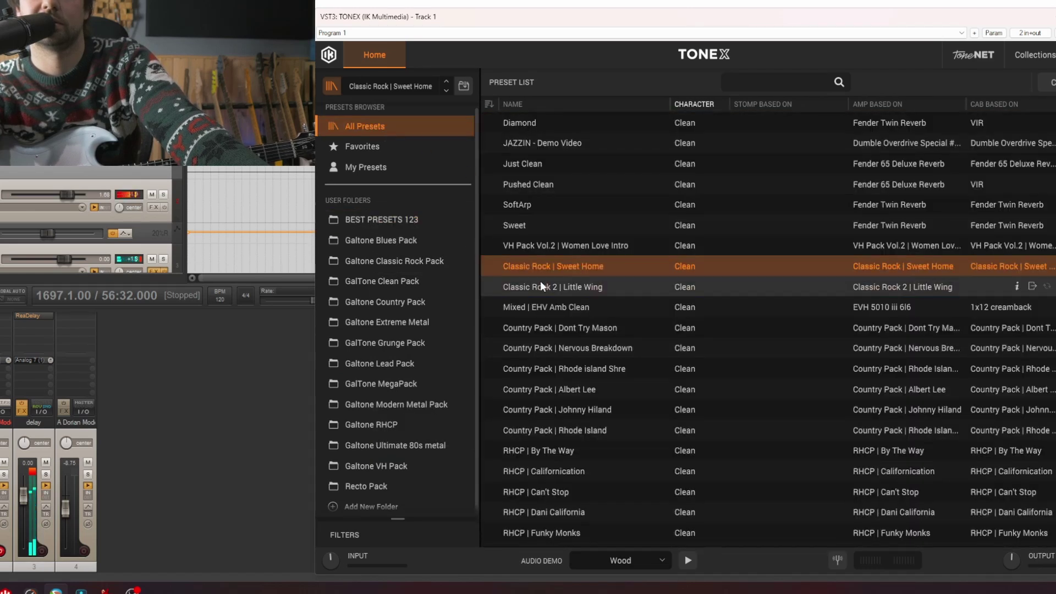
{"action": "left_click_drag", "start_coordinate": [563, 308], "coordinate": [427, 220]}
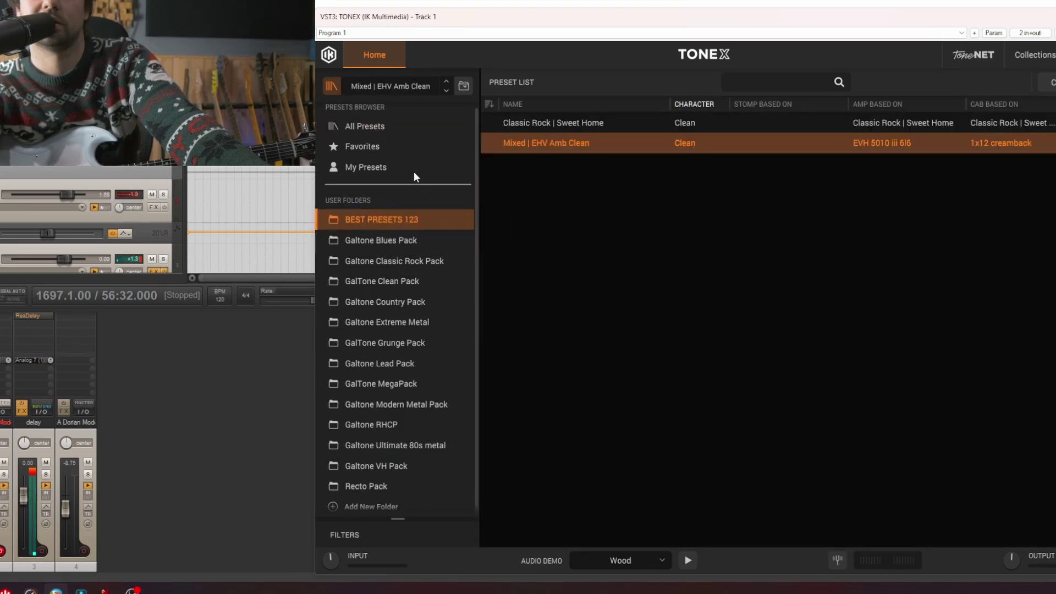
- Add Rhode Island and three RHCP presets together to BEST PRESETS 123
{"action": "left_click", "coordinate": [381, 127]}
{"action": "left_click_drag", "start_coordinate": [603, 430], "coordinate": [580, 484]}
{"action": "left_click_drag", "start_coordinate": [570, 429], "coordinate": [418, 223]}
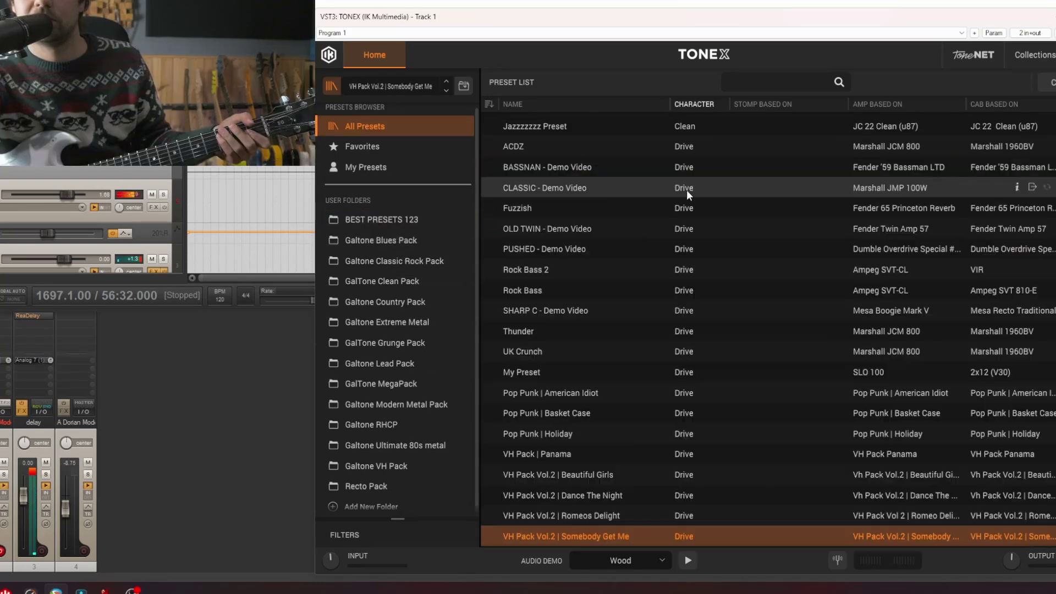
- In BEST PRESETS 123, try Kee Marcello Live, Meshuggah and Rhode Island, ending on Sweet Home
{"action": "left_click", "coordinate": [375, 219]}
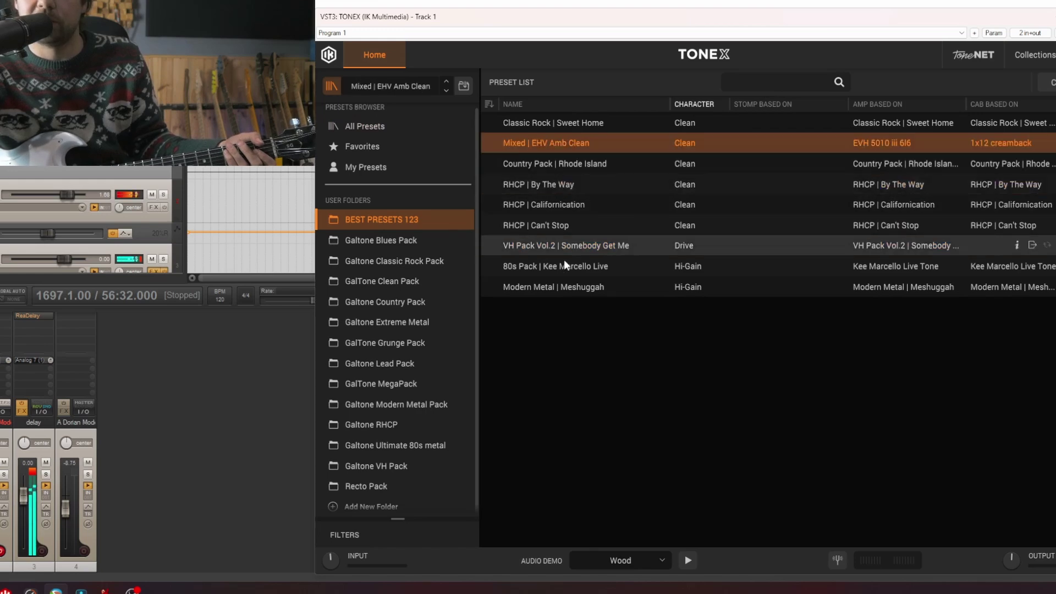
{"action": "left_click", "coordinate": [576, 267]}
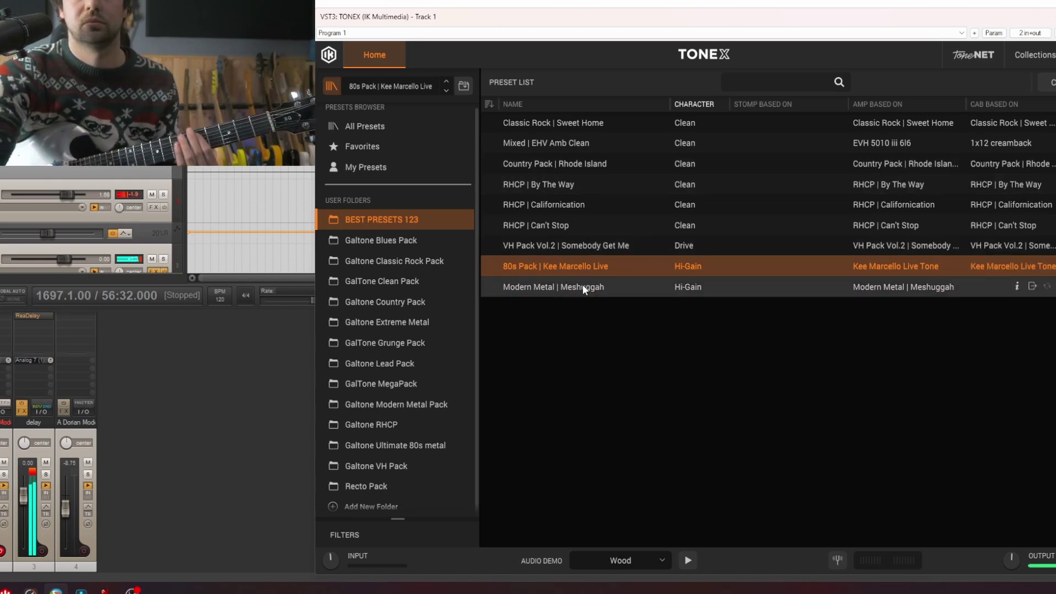
{"action": "left_click", "coordinate": [588, 286]}
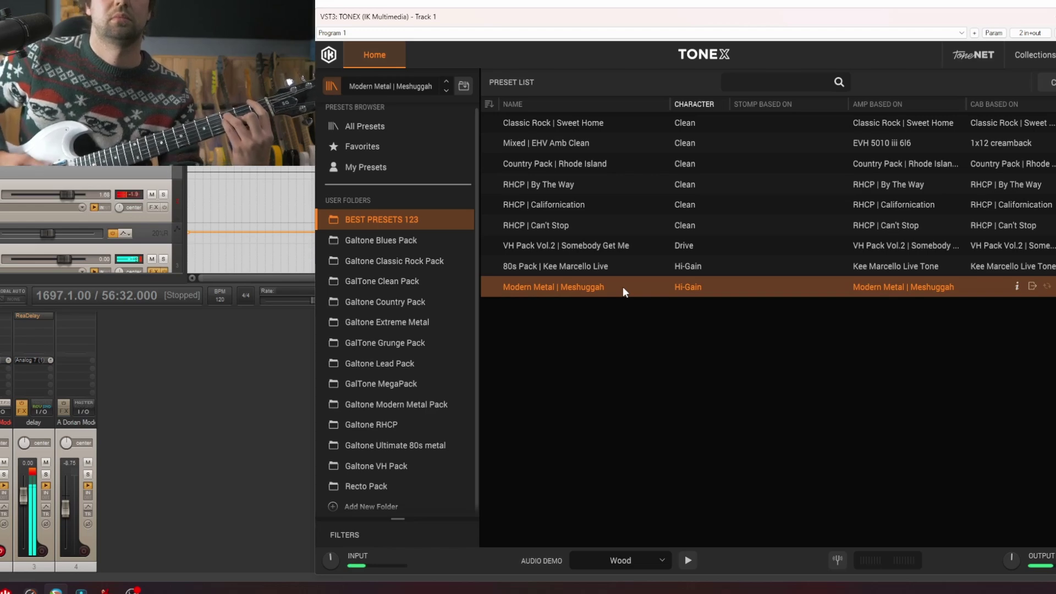
{"action": "left_click", "coordinate": [571, 166]}
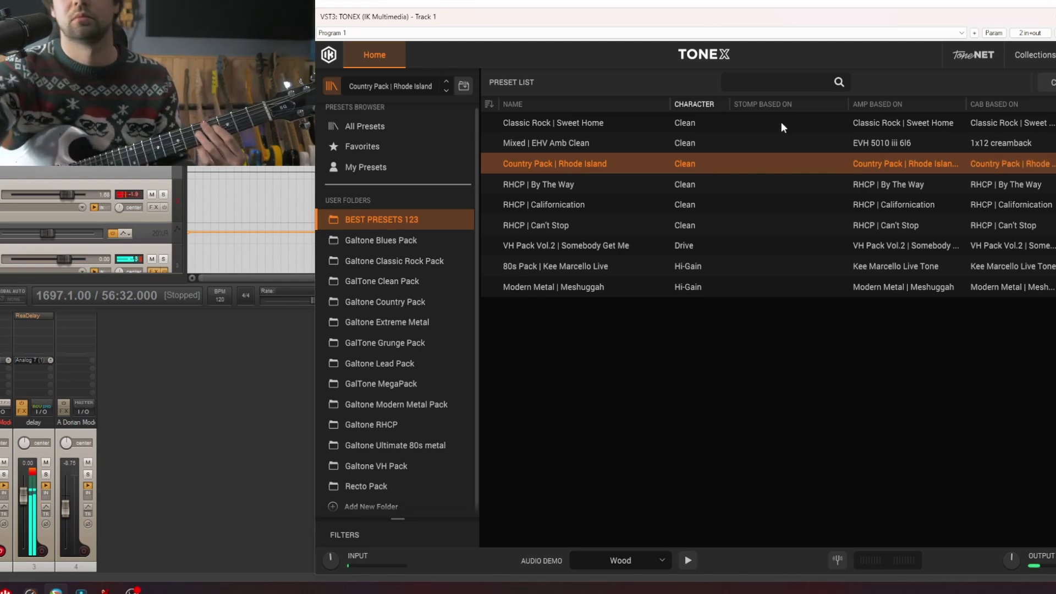
{"action": "left_click", "coordinate": [668, 122]}
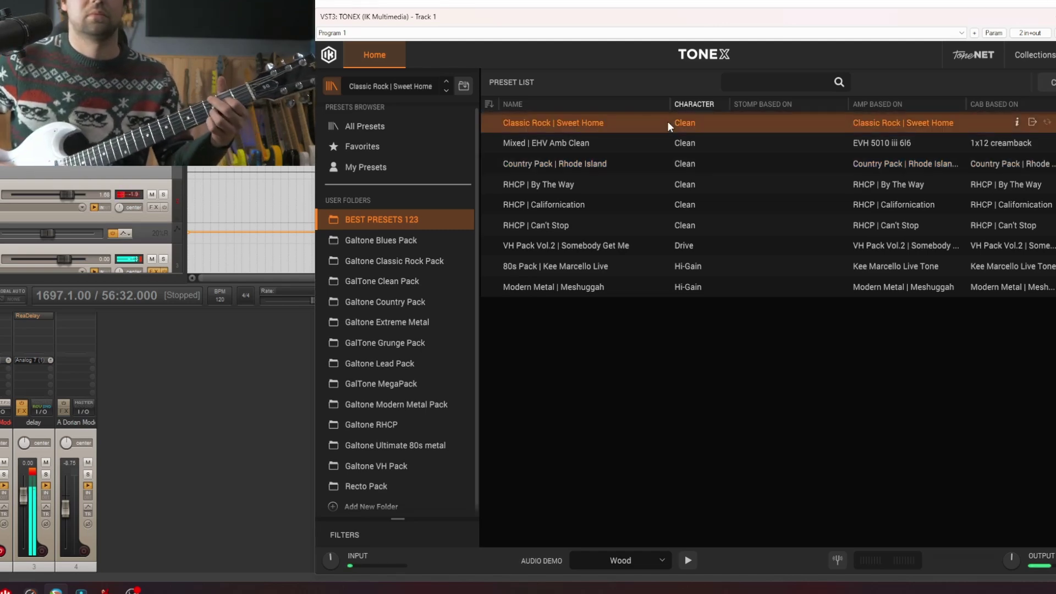